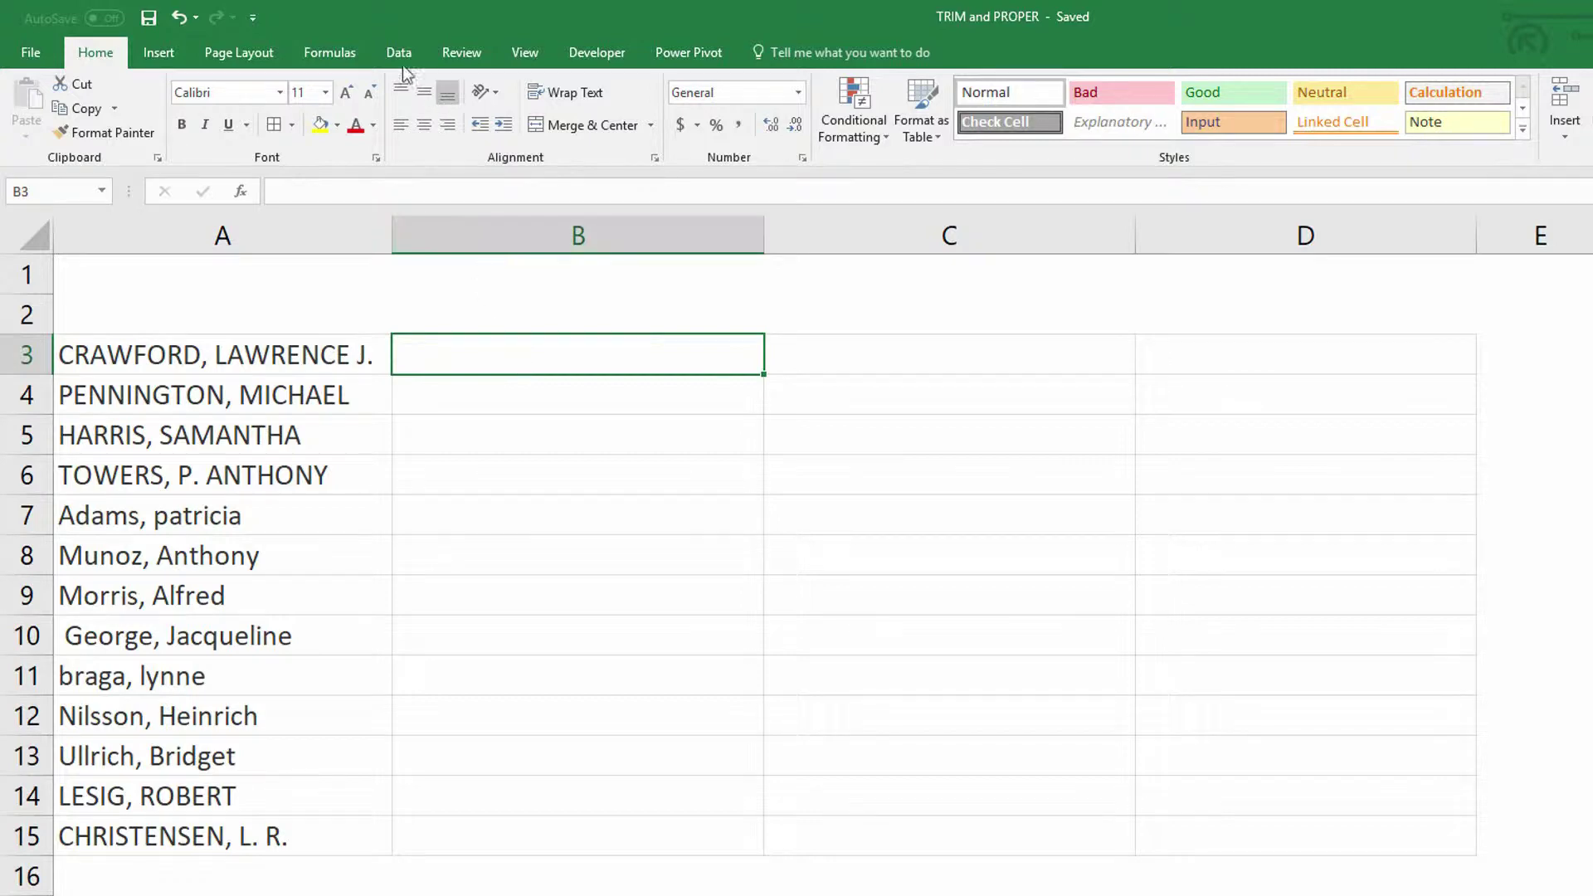
Browse the Text functions list on the Formulas tab, then close it.
left_click(346, 56)
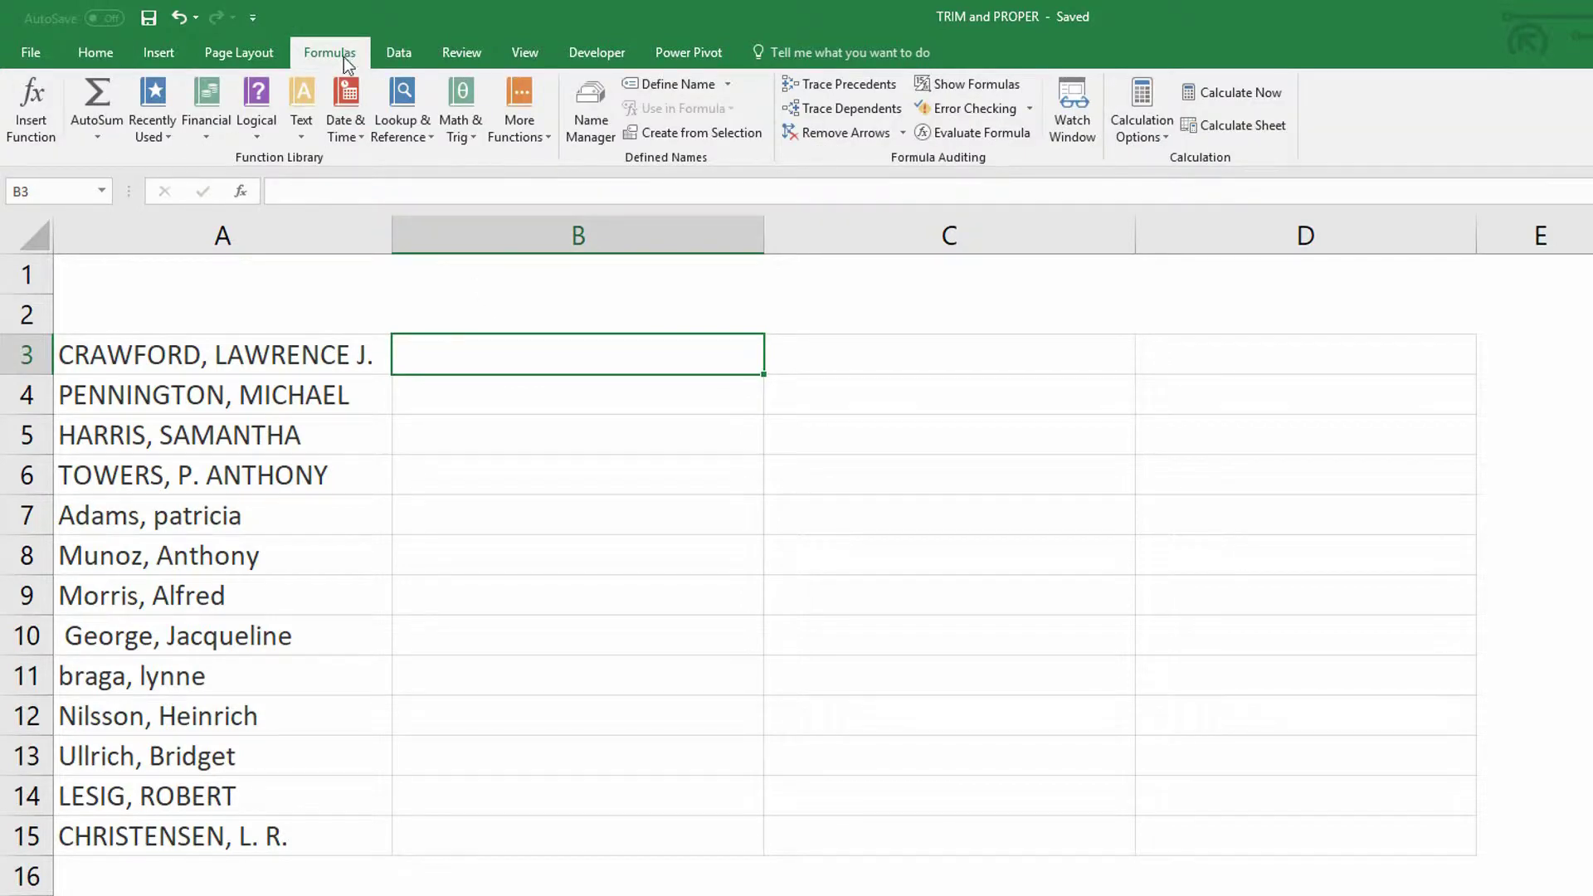
left_click(309, 147)
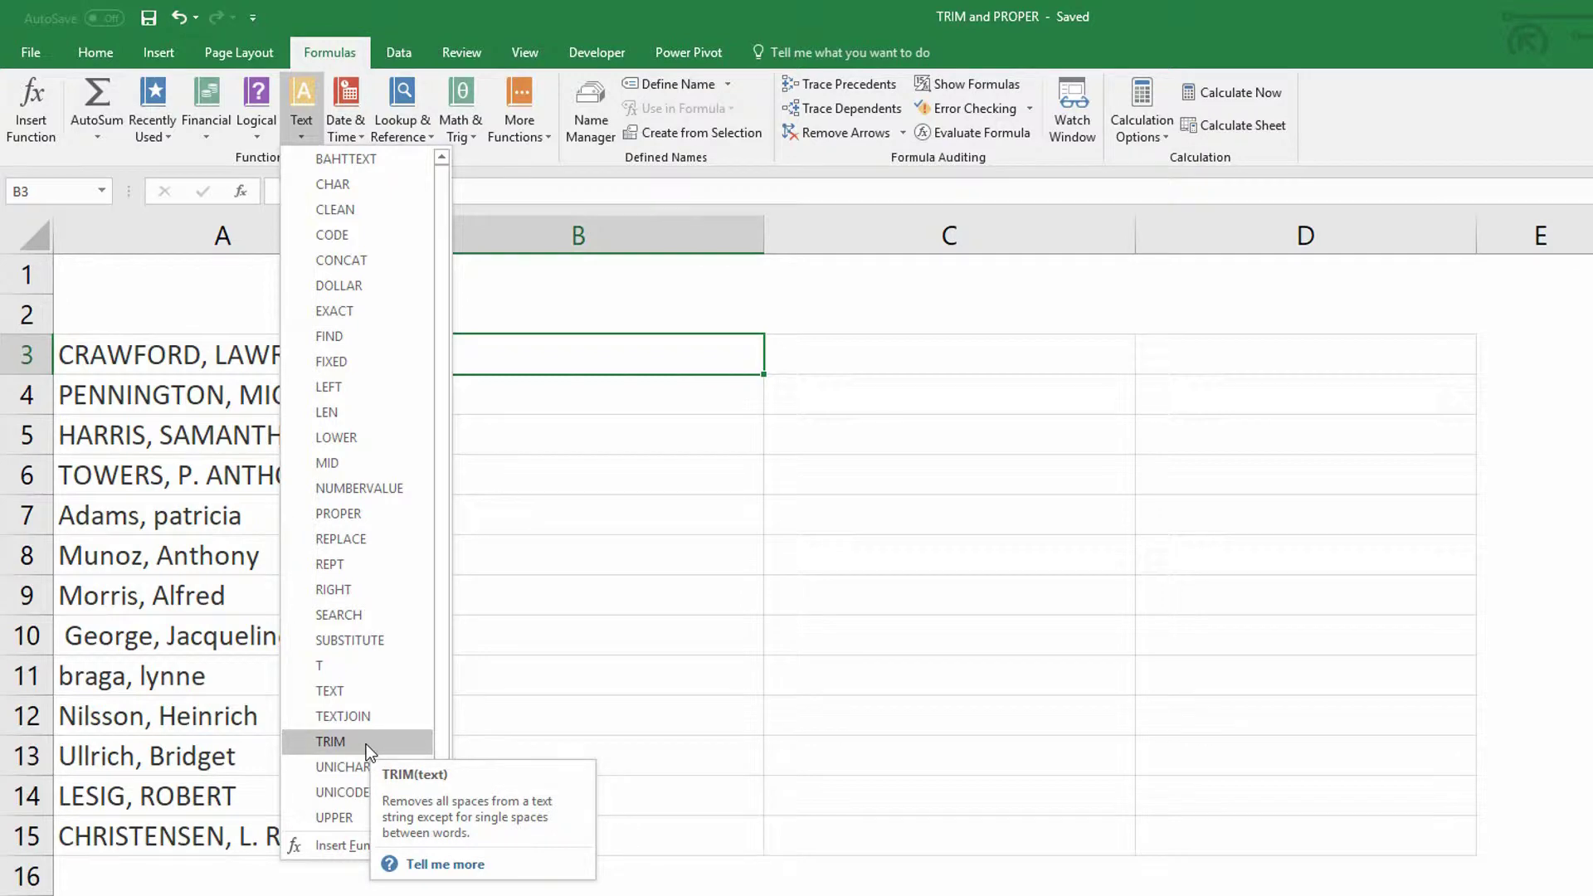
left_click(622, 473)
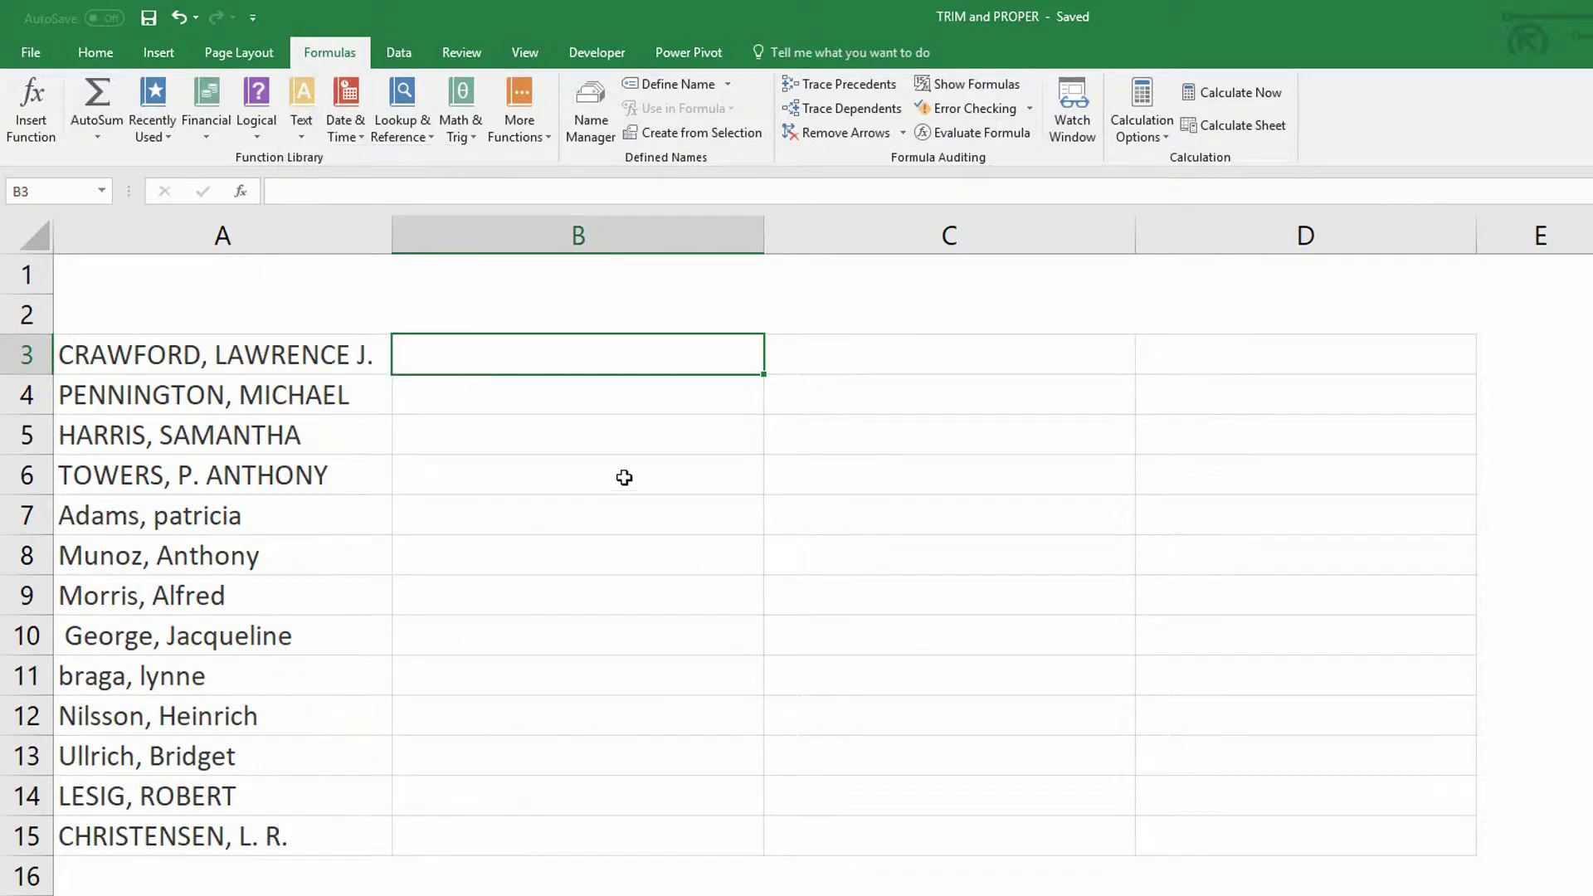
Insert extra spaces into the names in A3 and A5.
double_click(209, 354)
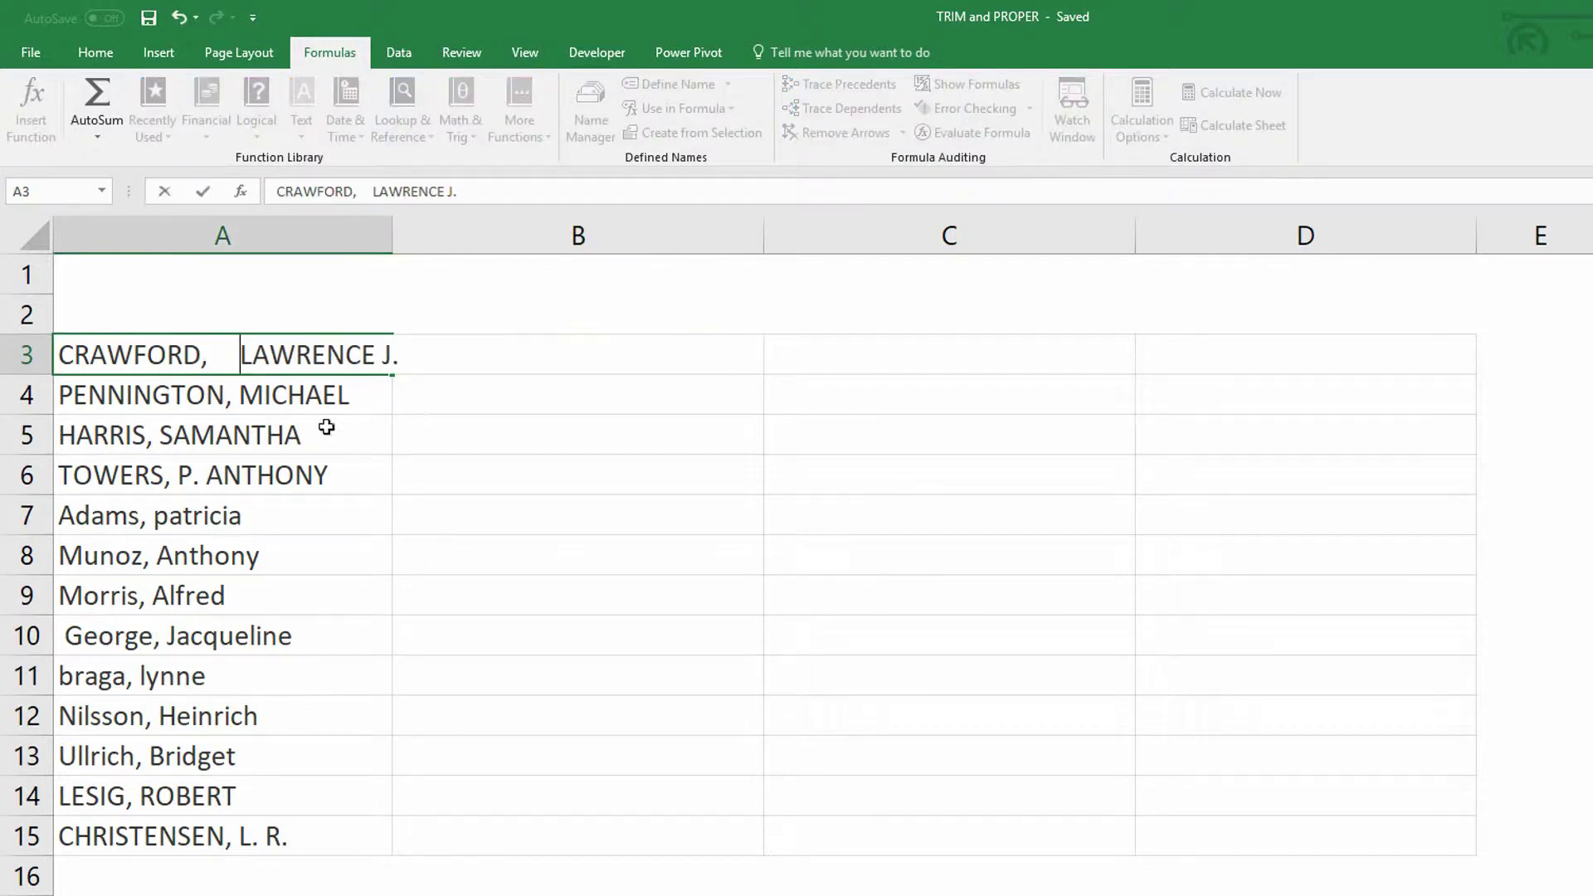
left_click(170, 433)
double_click(171, 433)
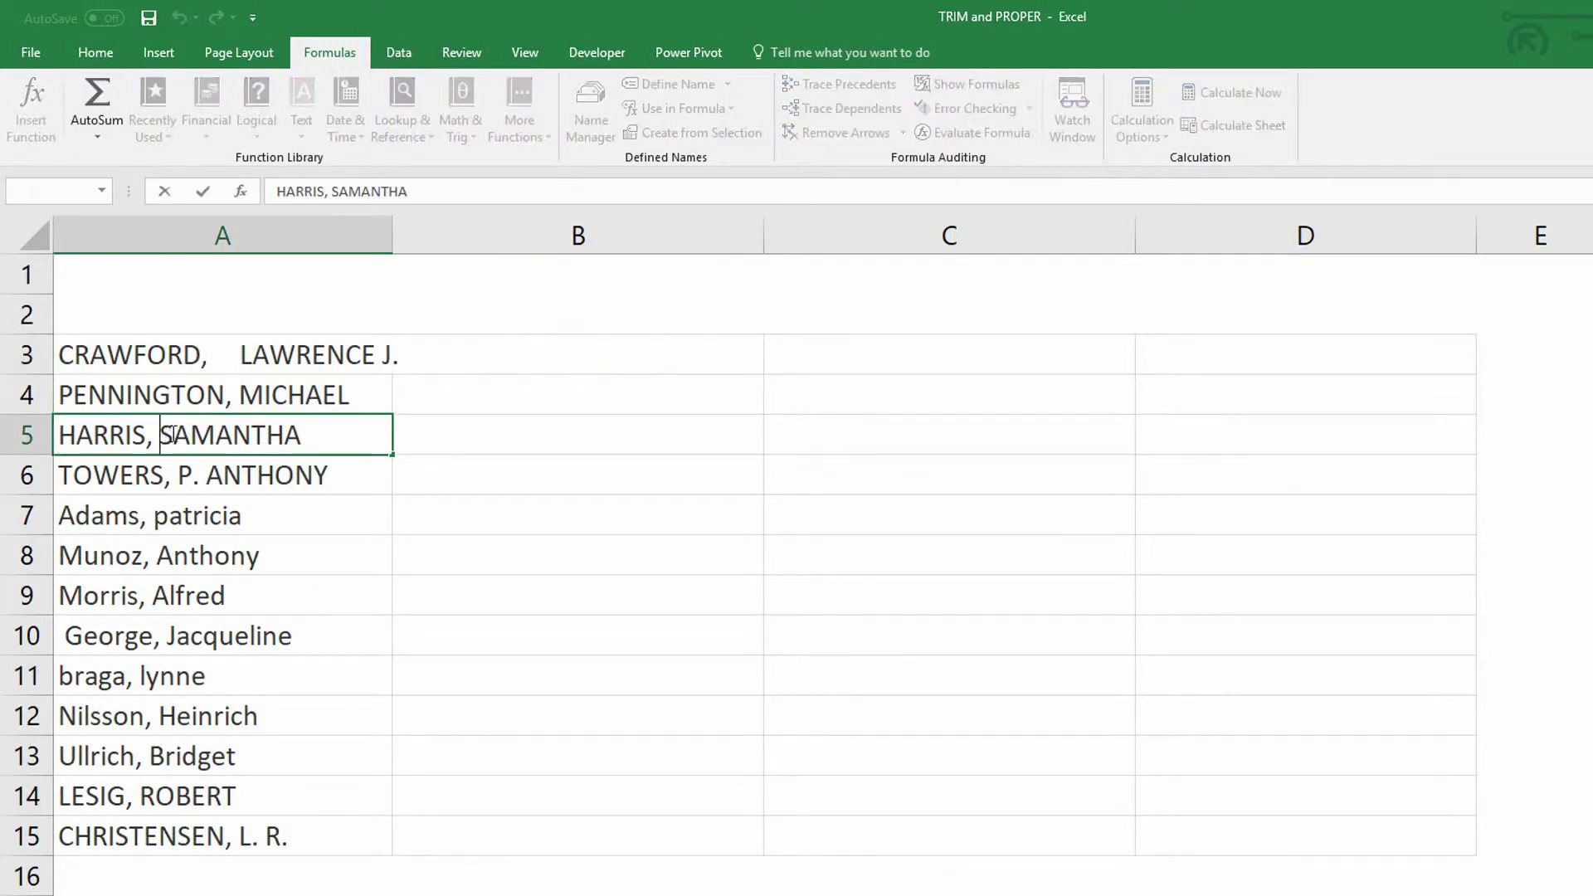
left_click(198, 558)
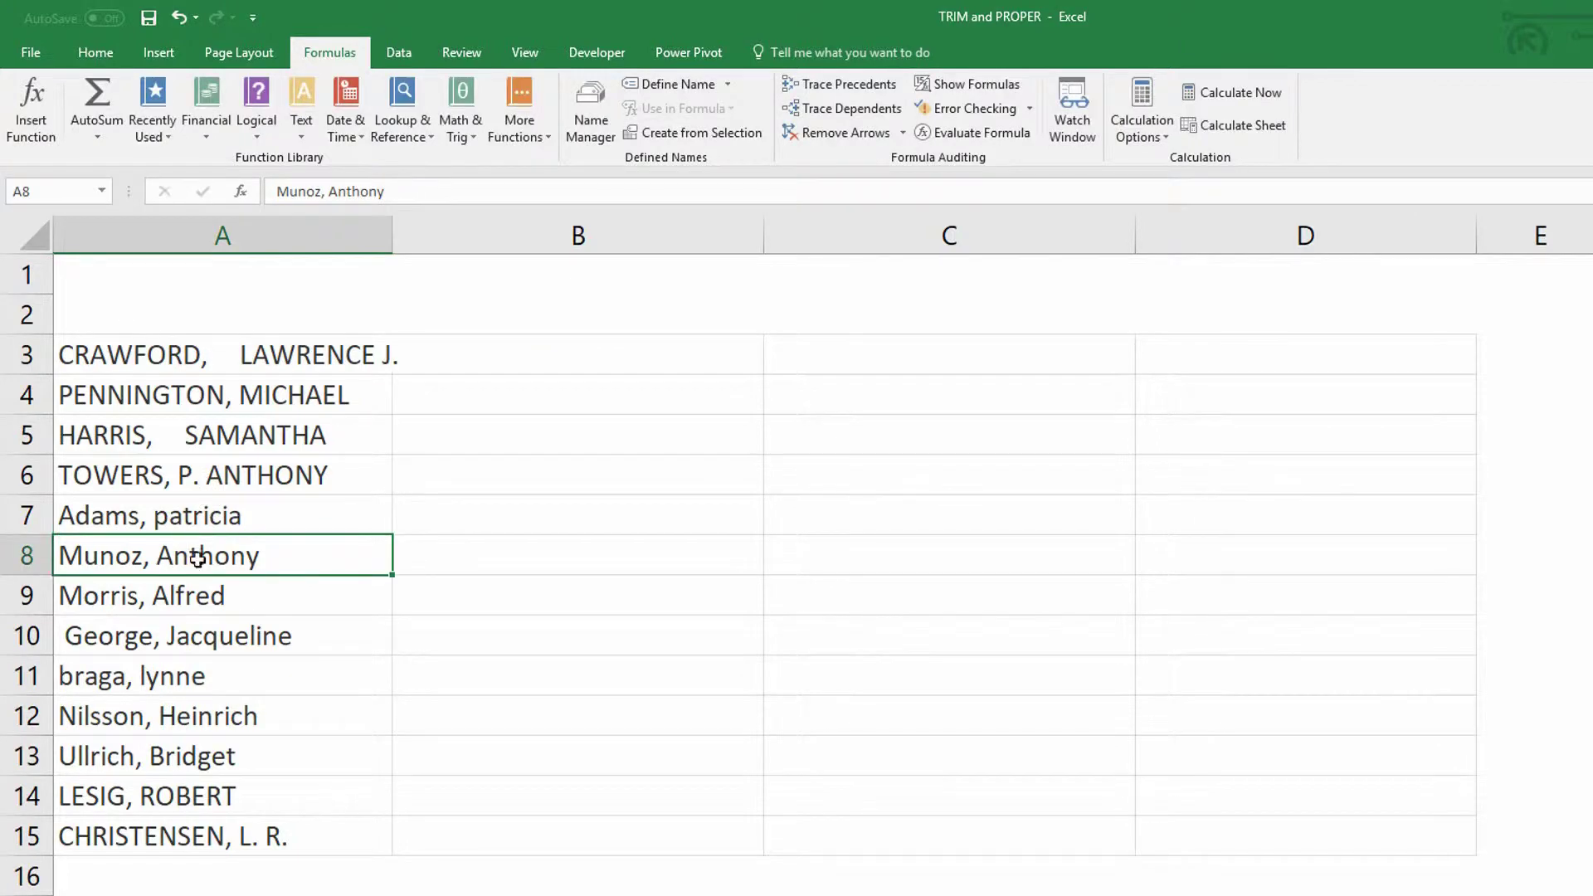
left_click(261, 835)
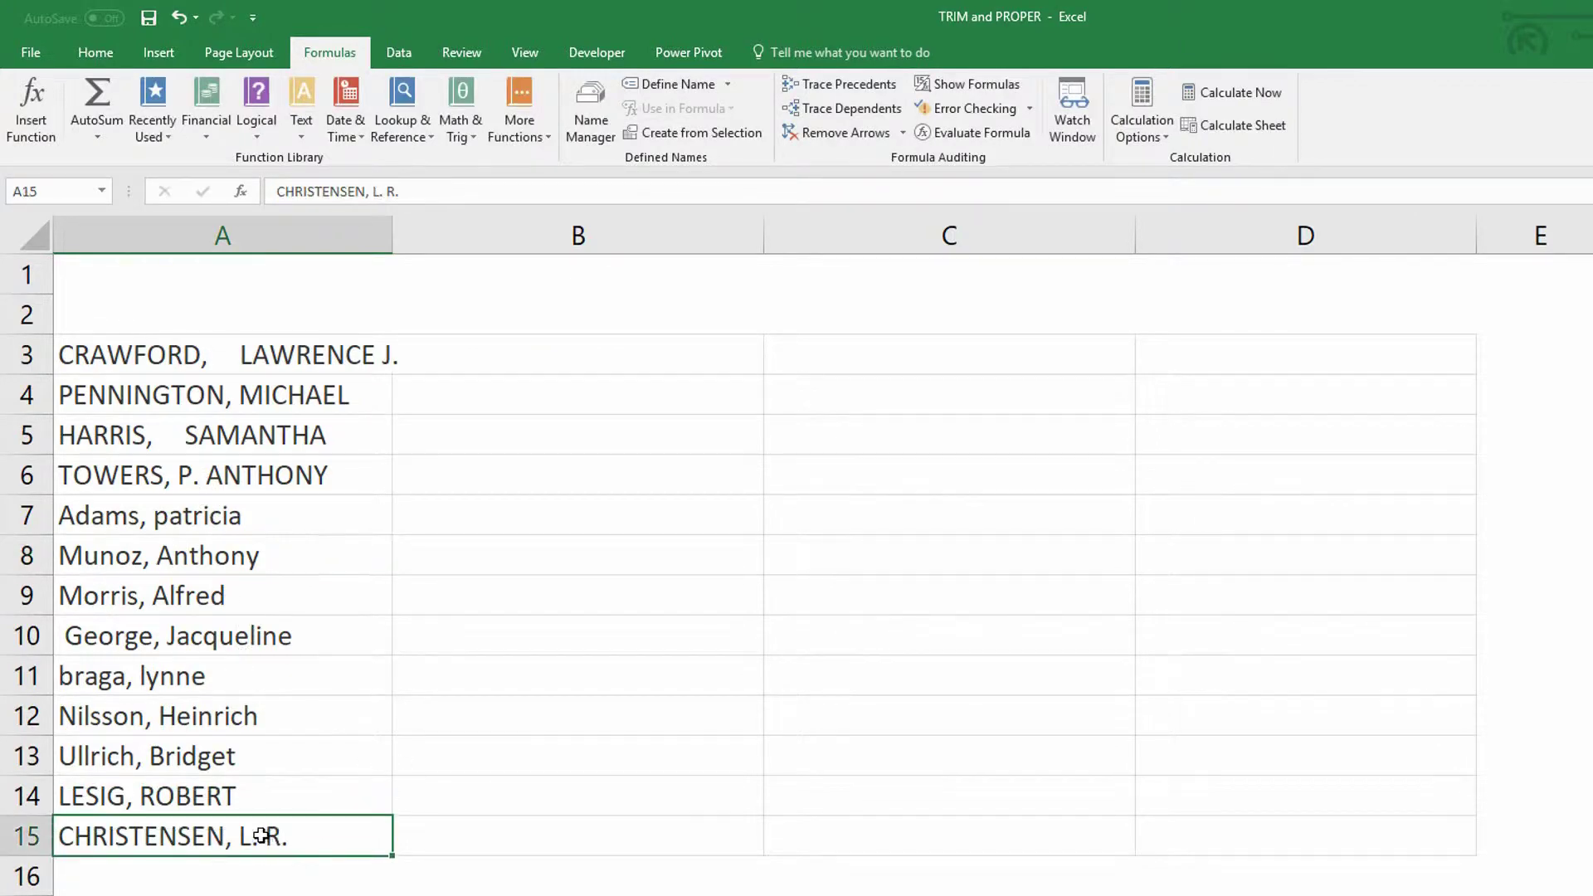
double_click(261, 835)
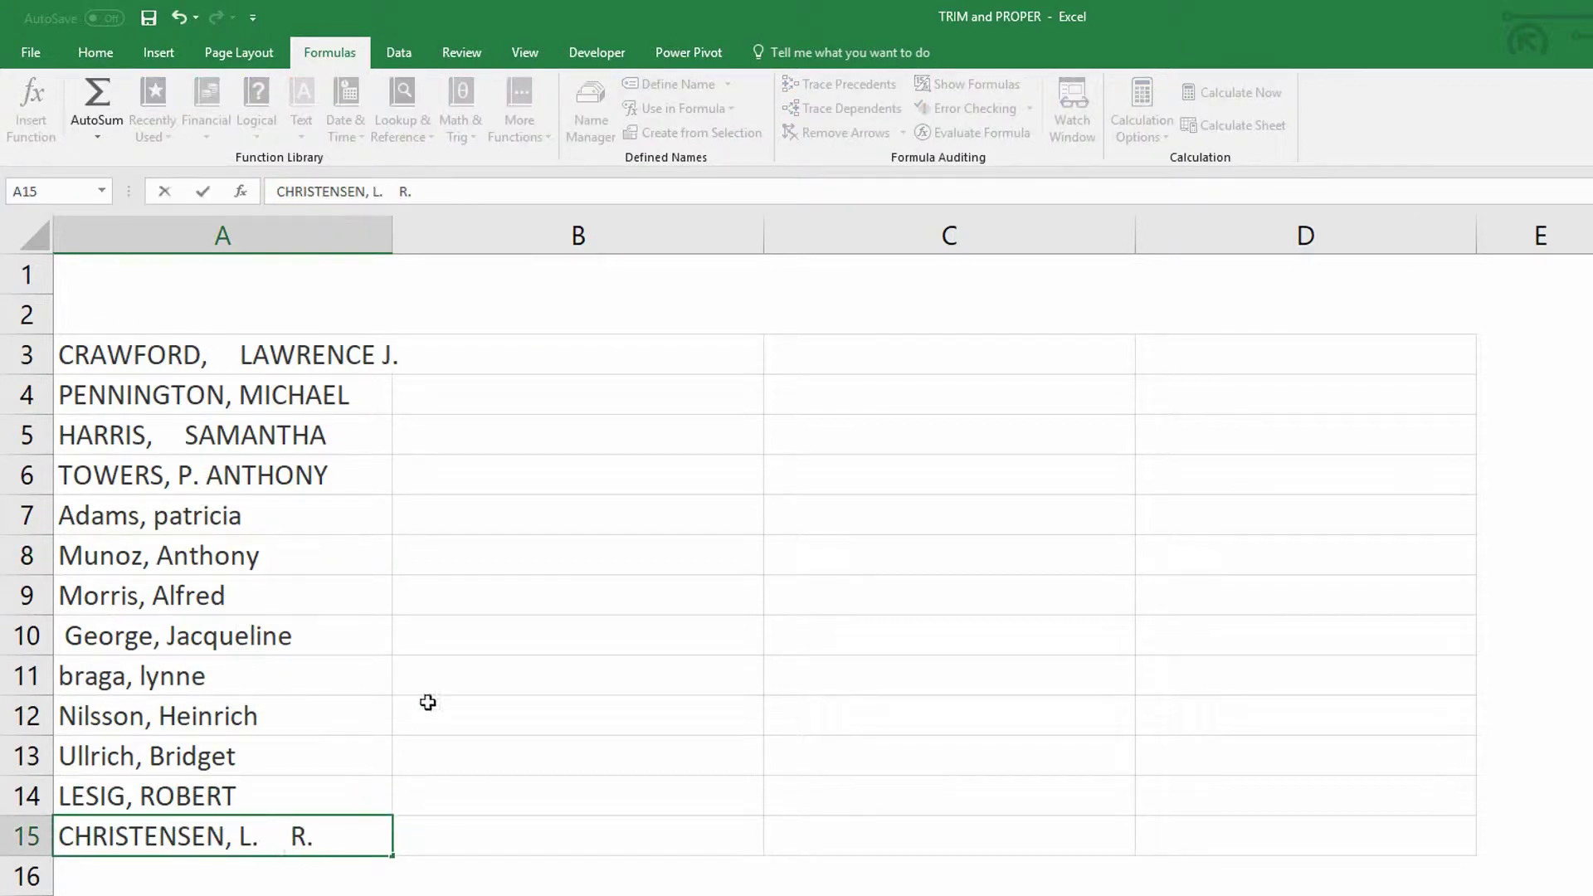
left_click(510, 358)
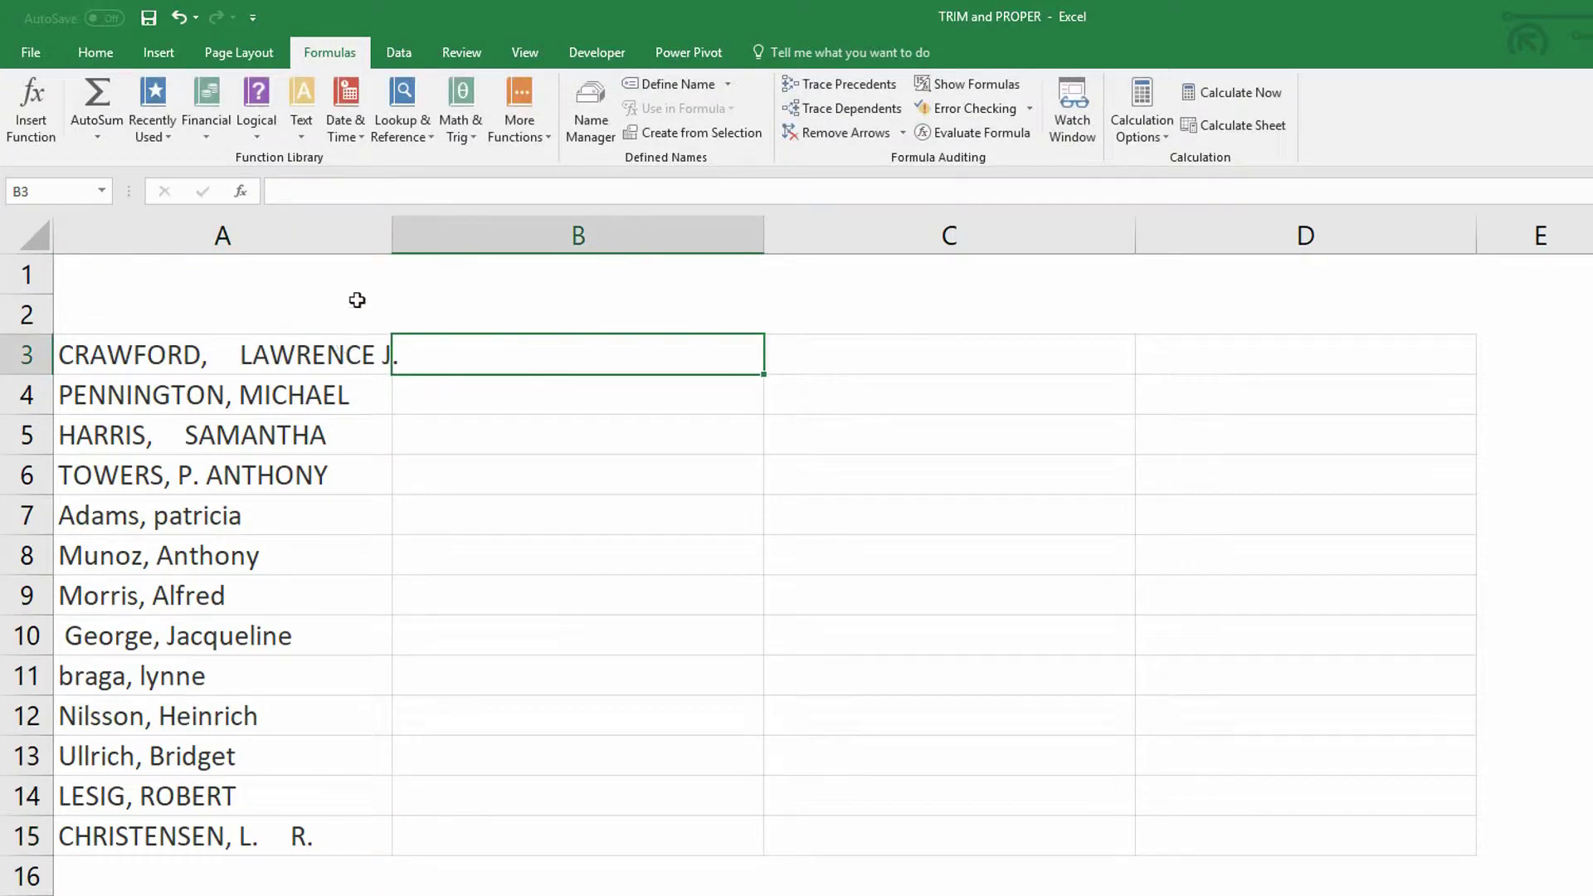
left_click_drag(391, 233, 418, 232)
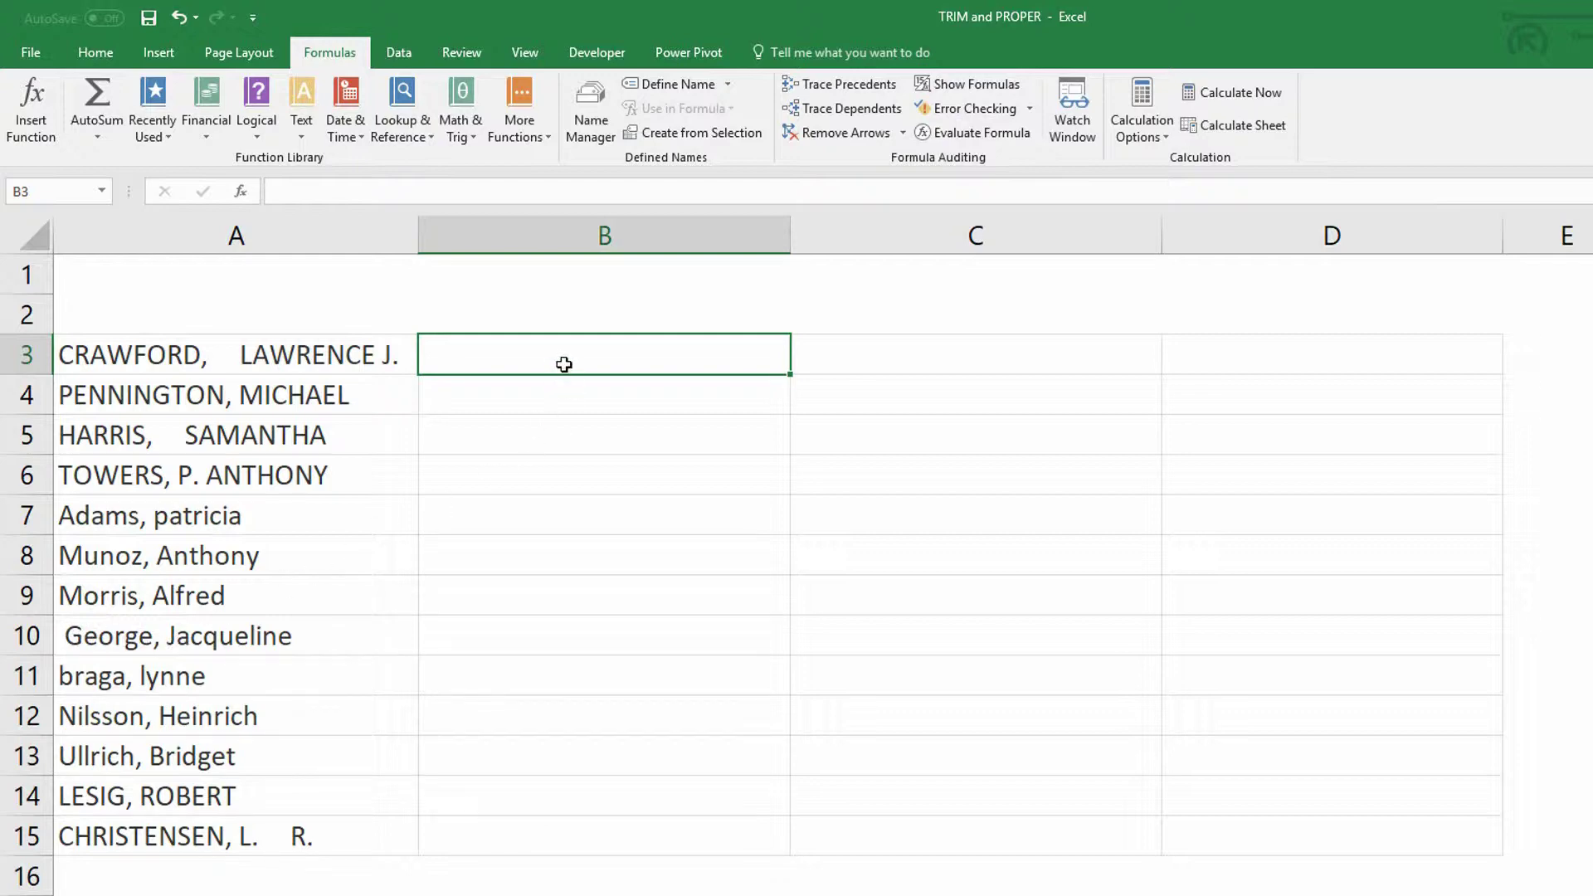
Enter =TRIM(A3) in B3 from the Text functions list.
left_click(300, 128)
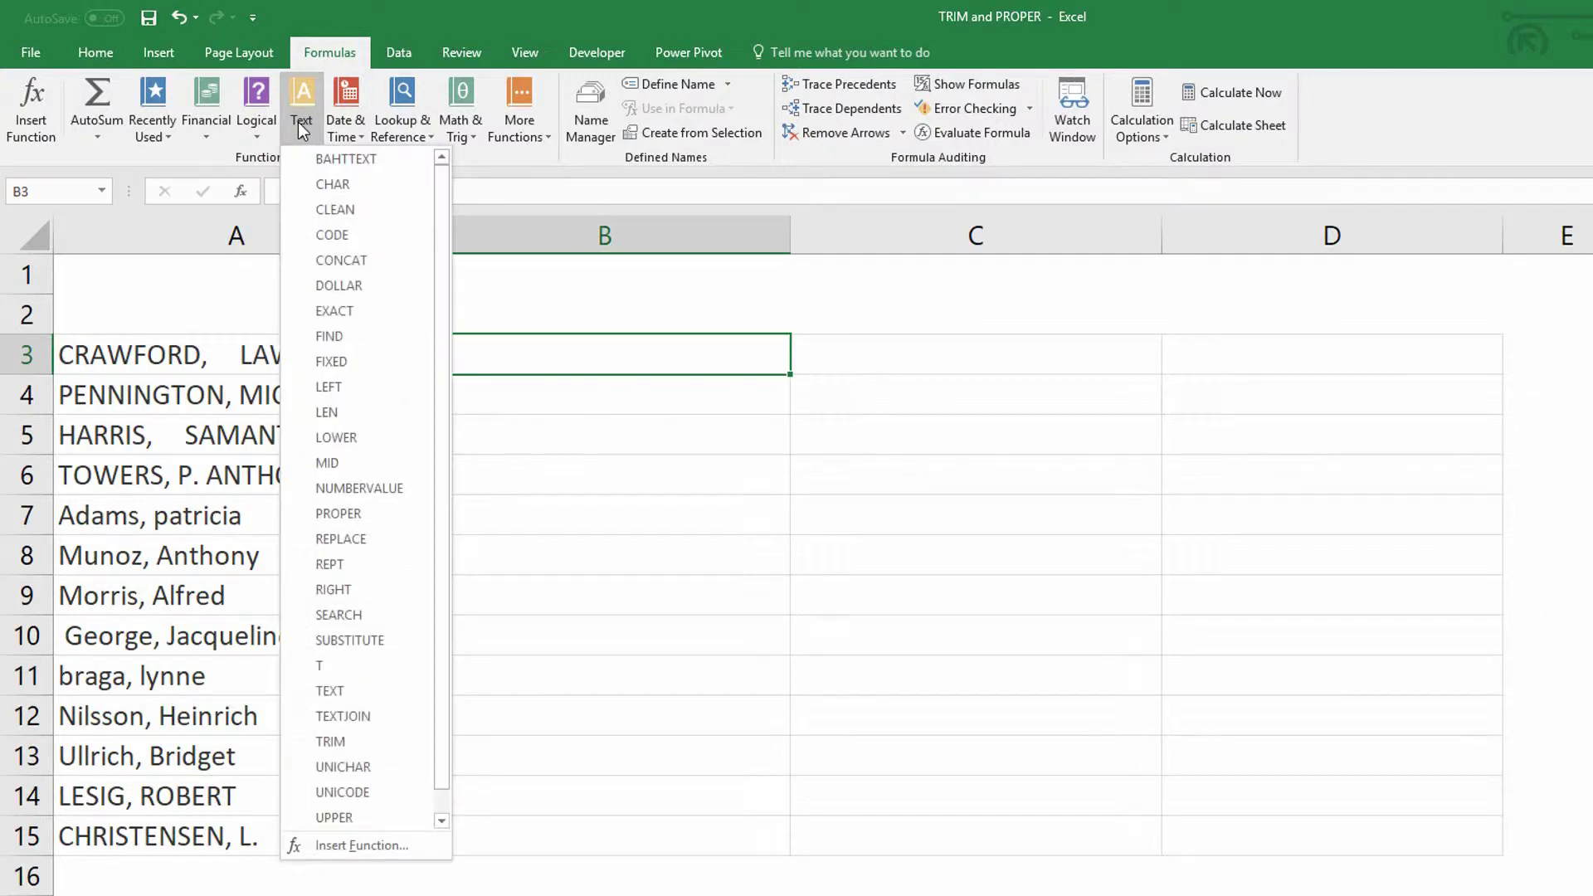
left_click(365, 741)
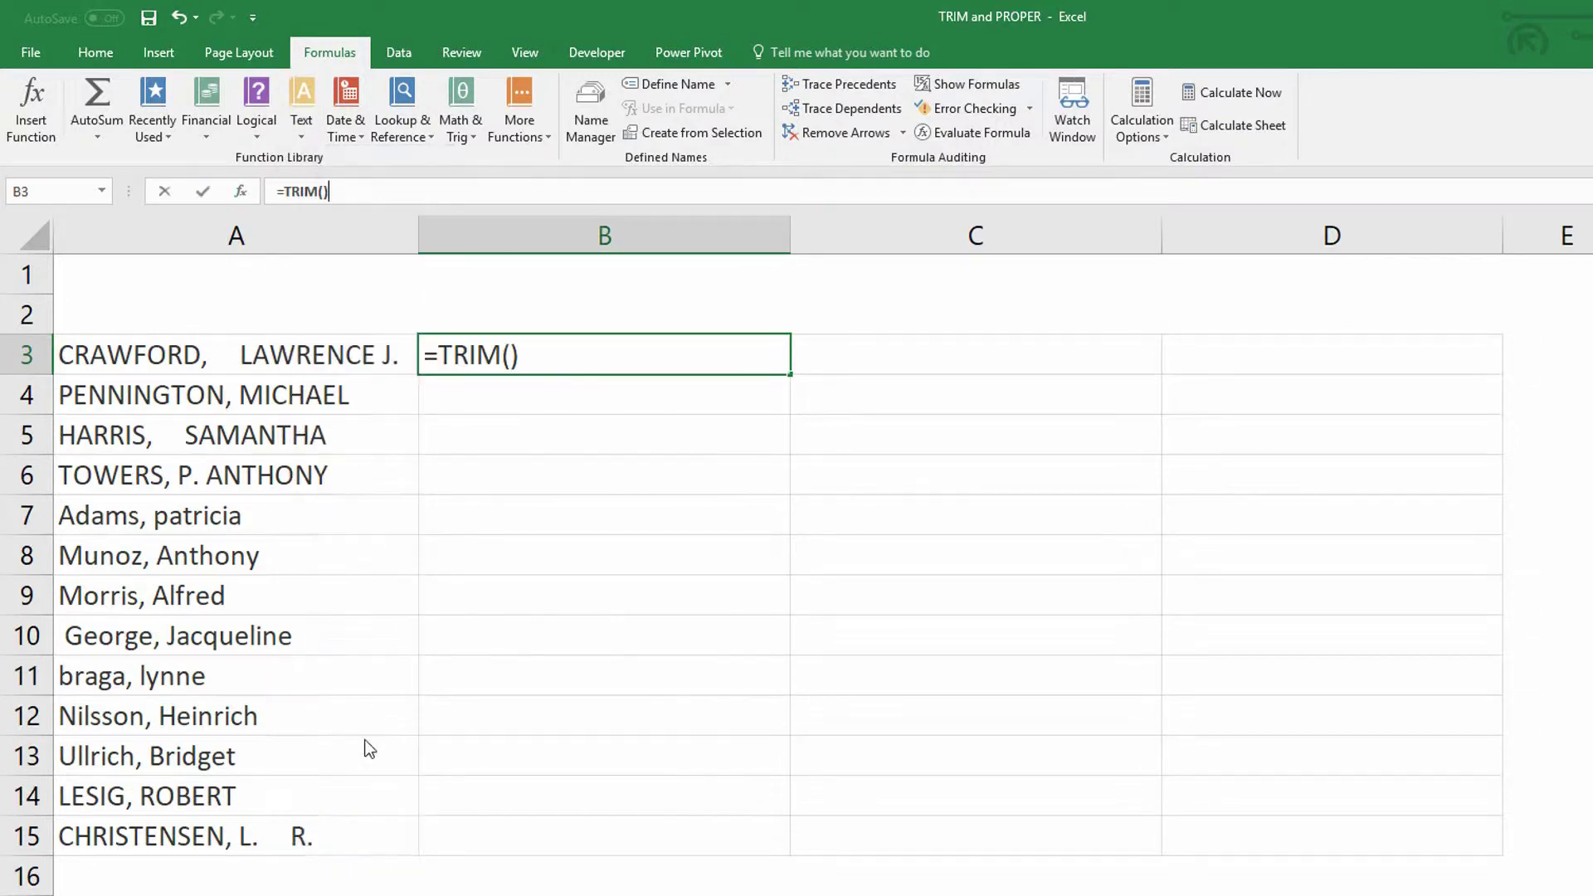
left_click(286, 355)
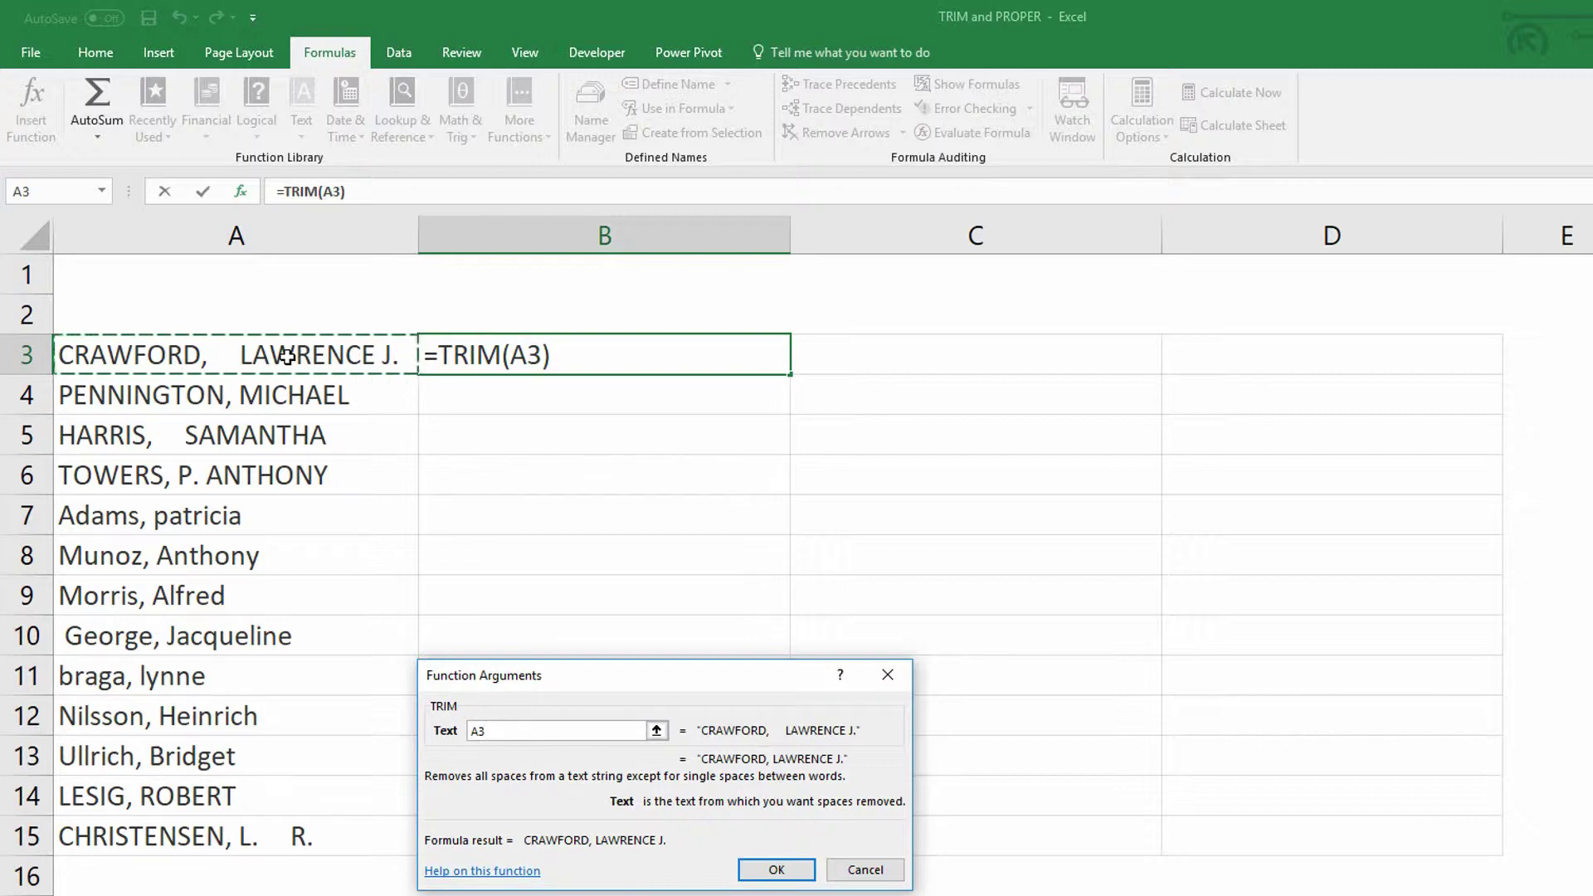
left_click(755, 870)
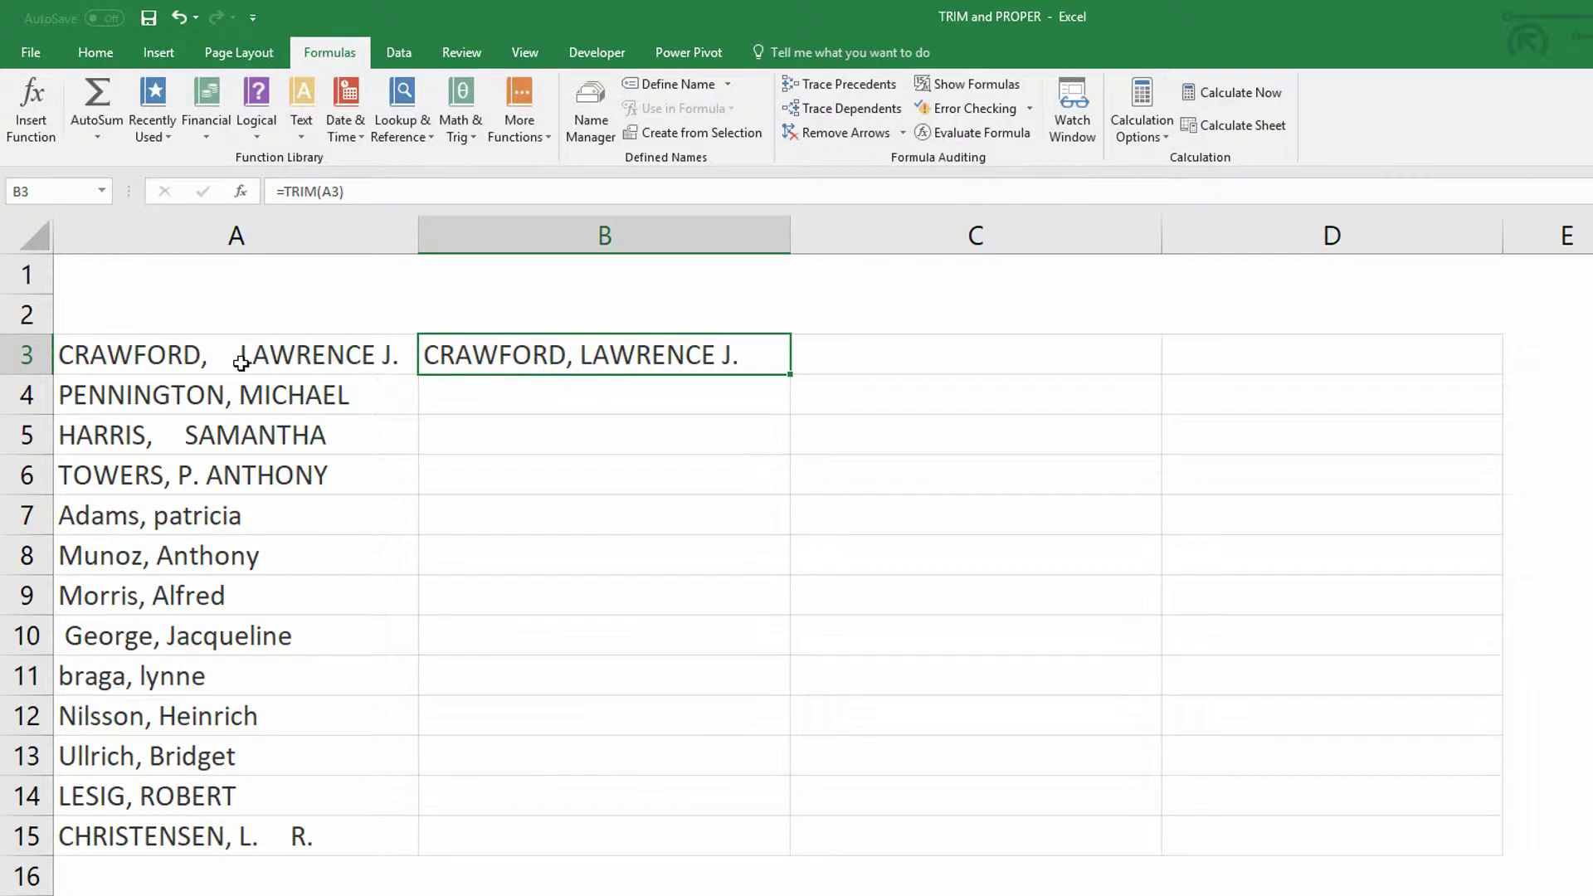
Fill the TRIM formula down to B15 and check the results in B10 and B15.
left_click(789, 373)
left_click(784, 370)
double_click(791, 375)
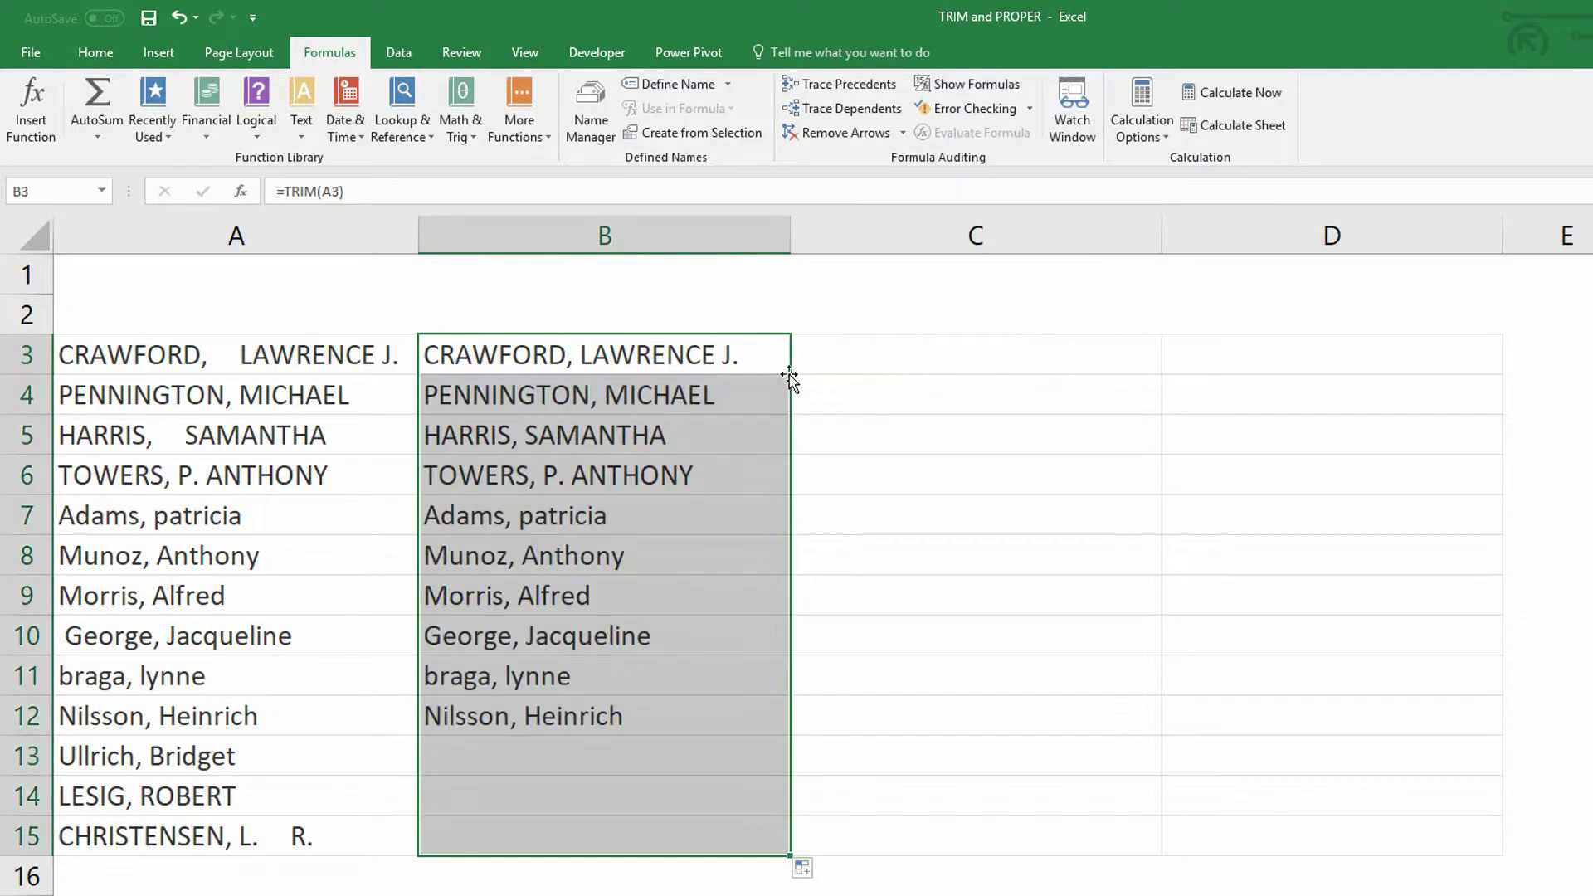
left_click(437, 638)
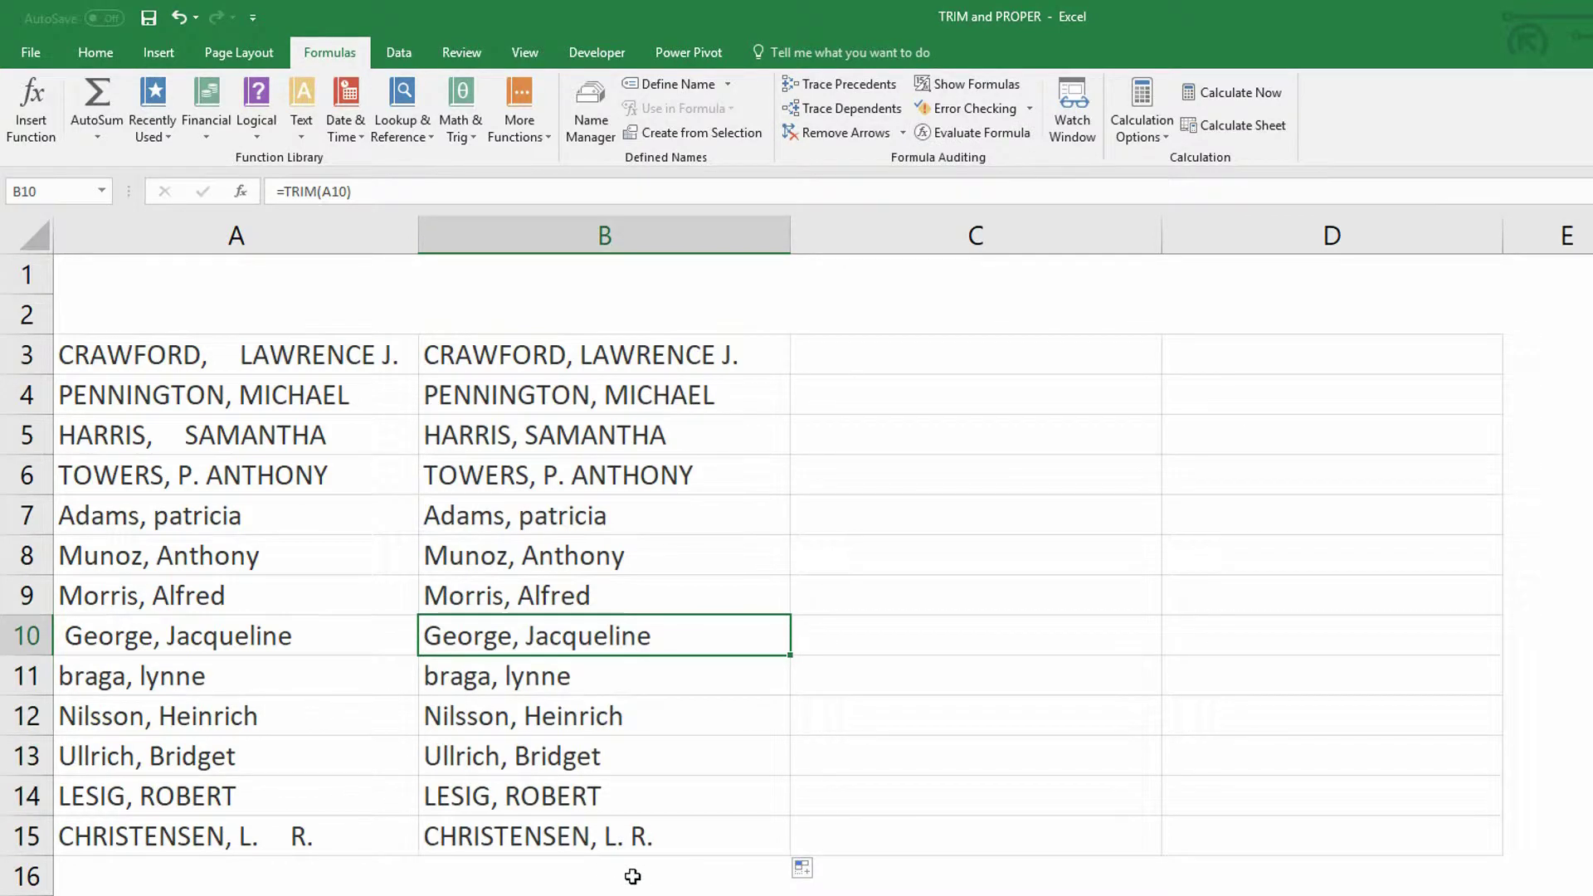
left_click(654, 850)
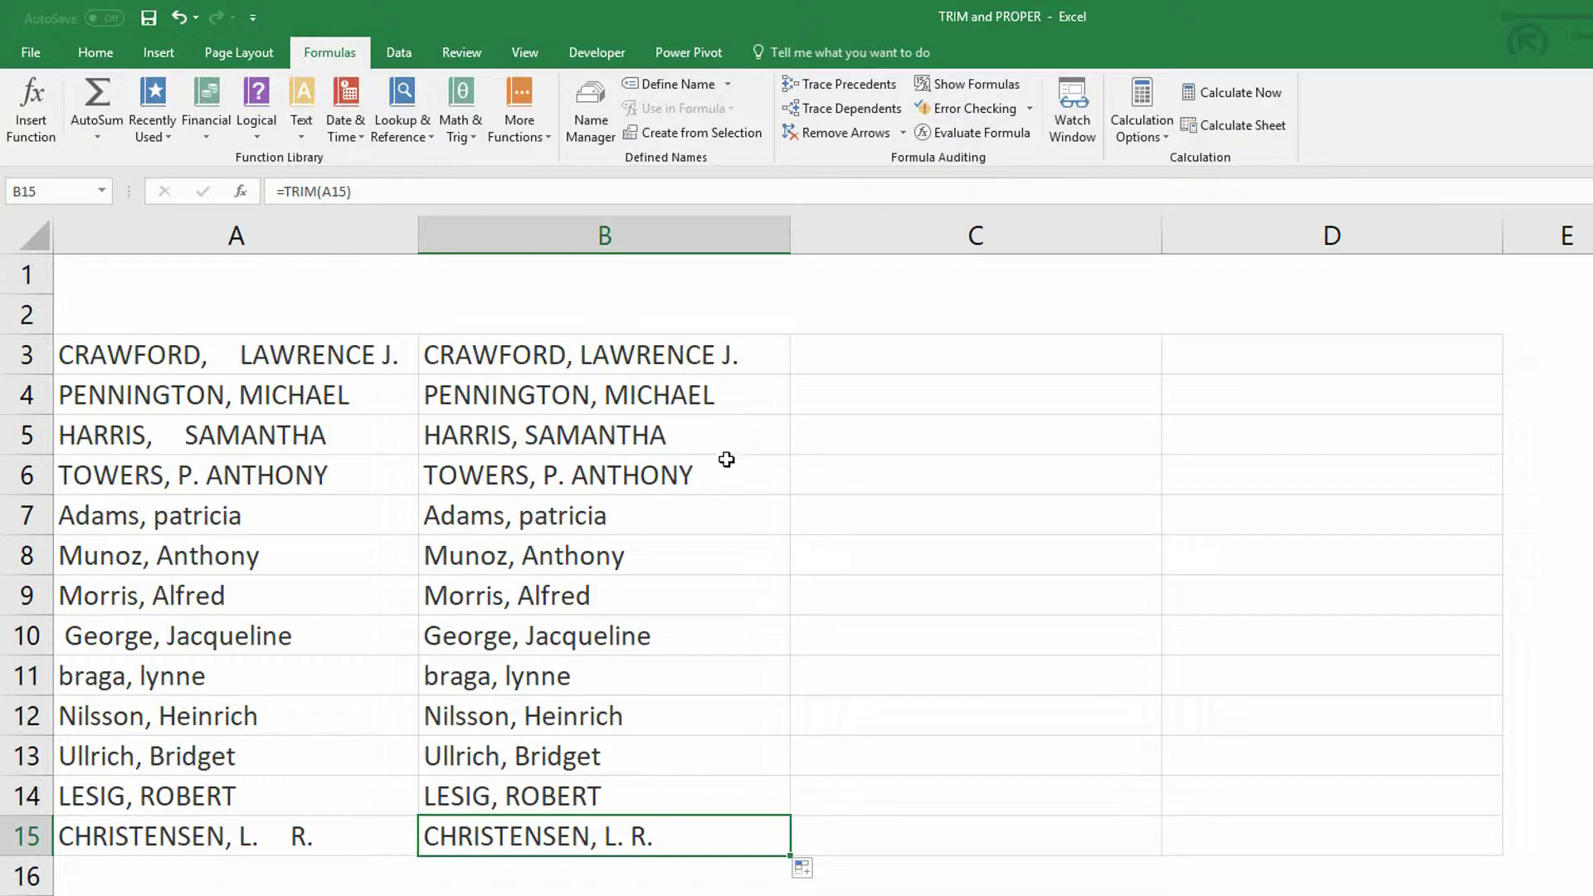
left_click(794, 418)
Enter =PROPER(B3) in C3 and fill it down through C15.
left_click(885, 361)
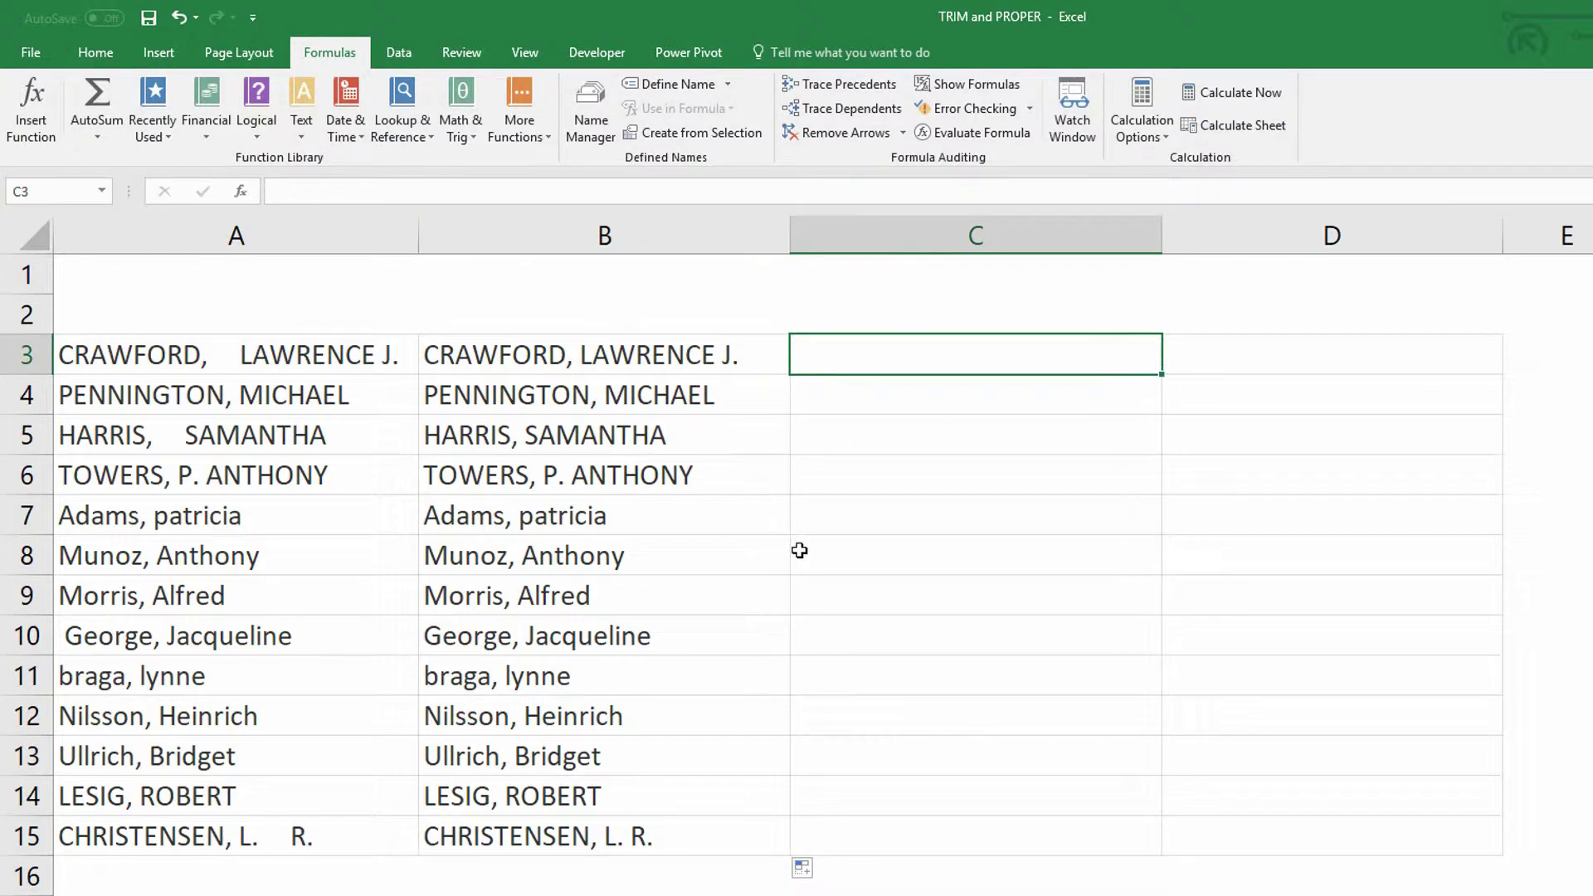
left_click(307, 132)
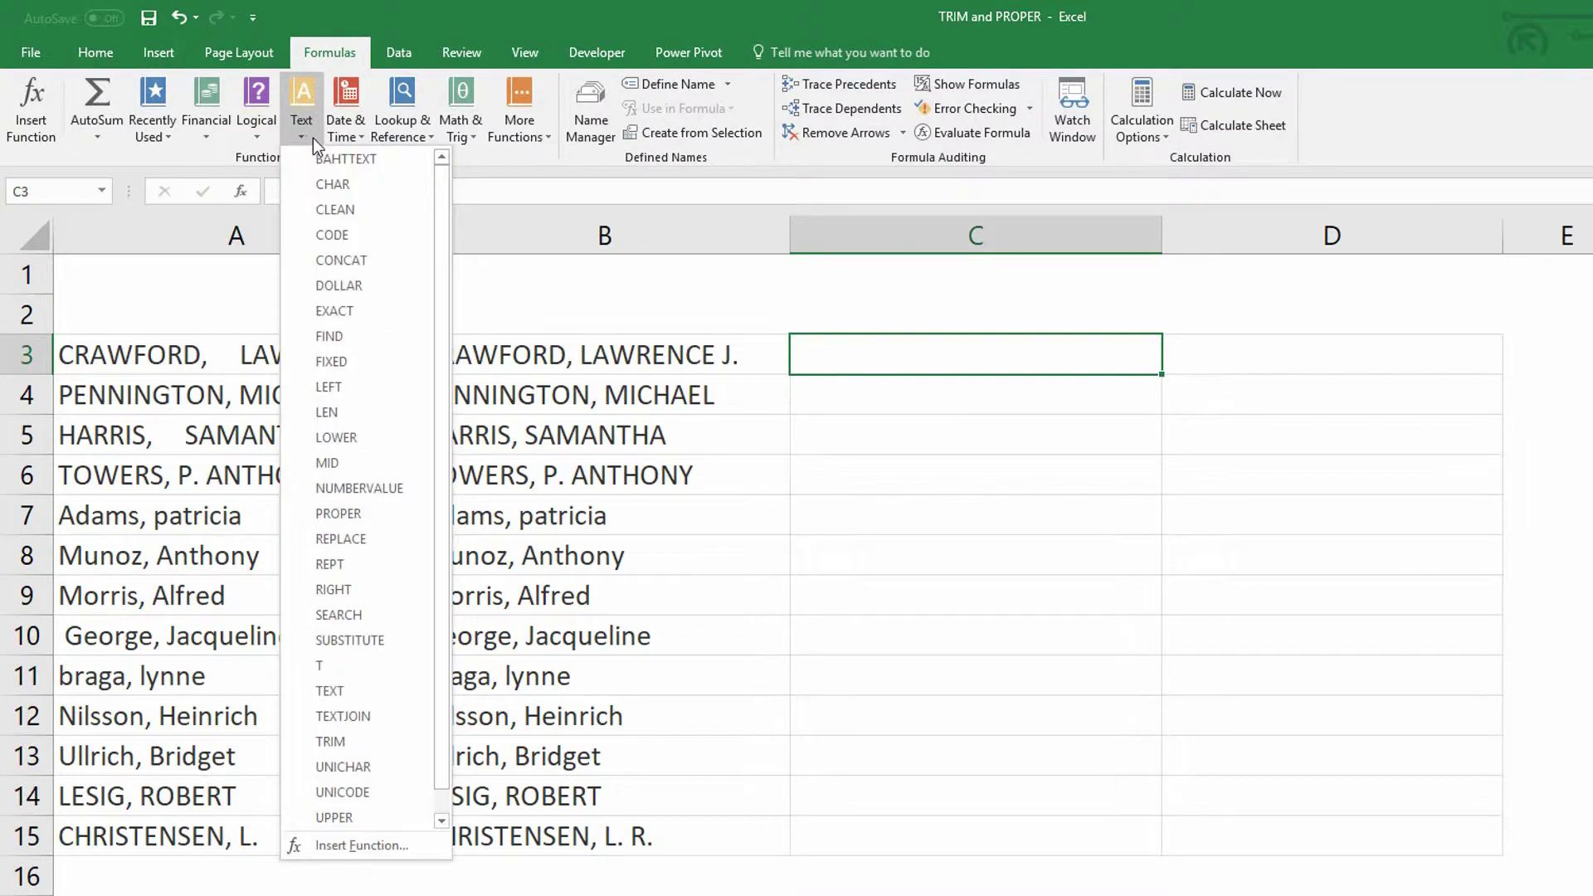
left_click(370, 520)
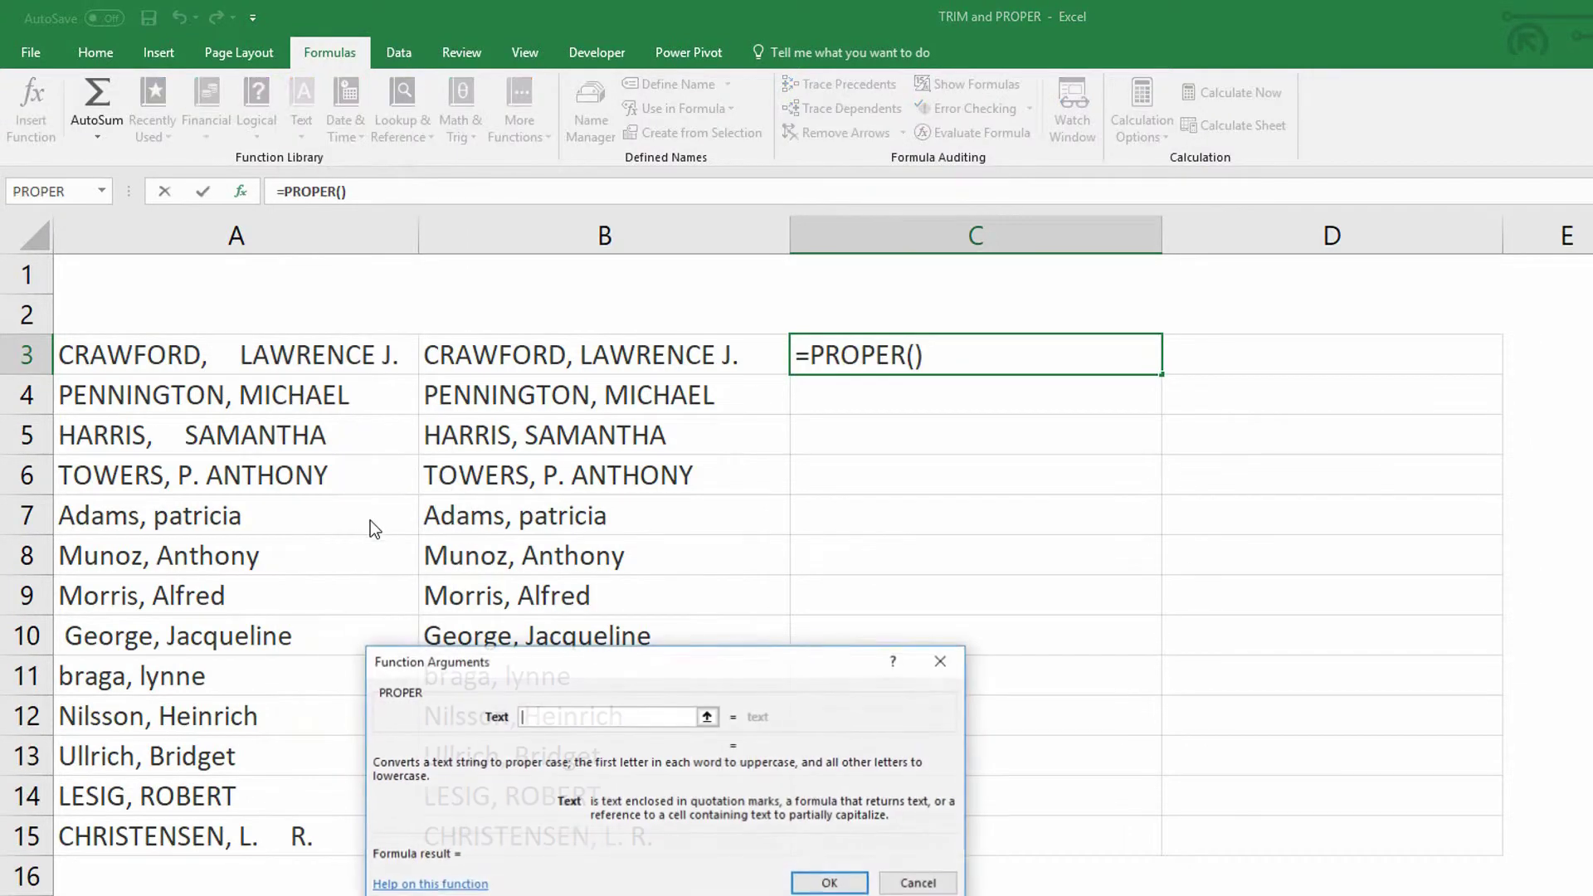
left_click(605, 356)
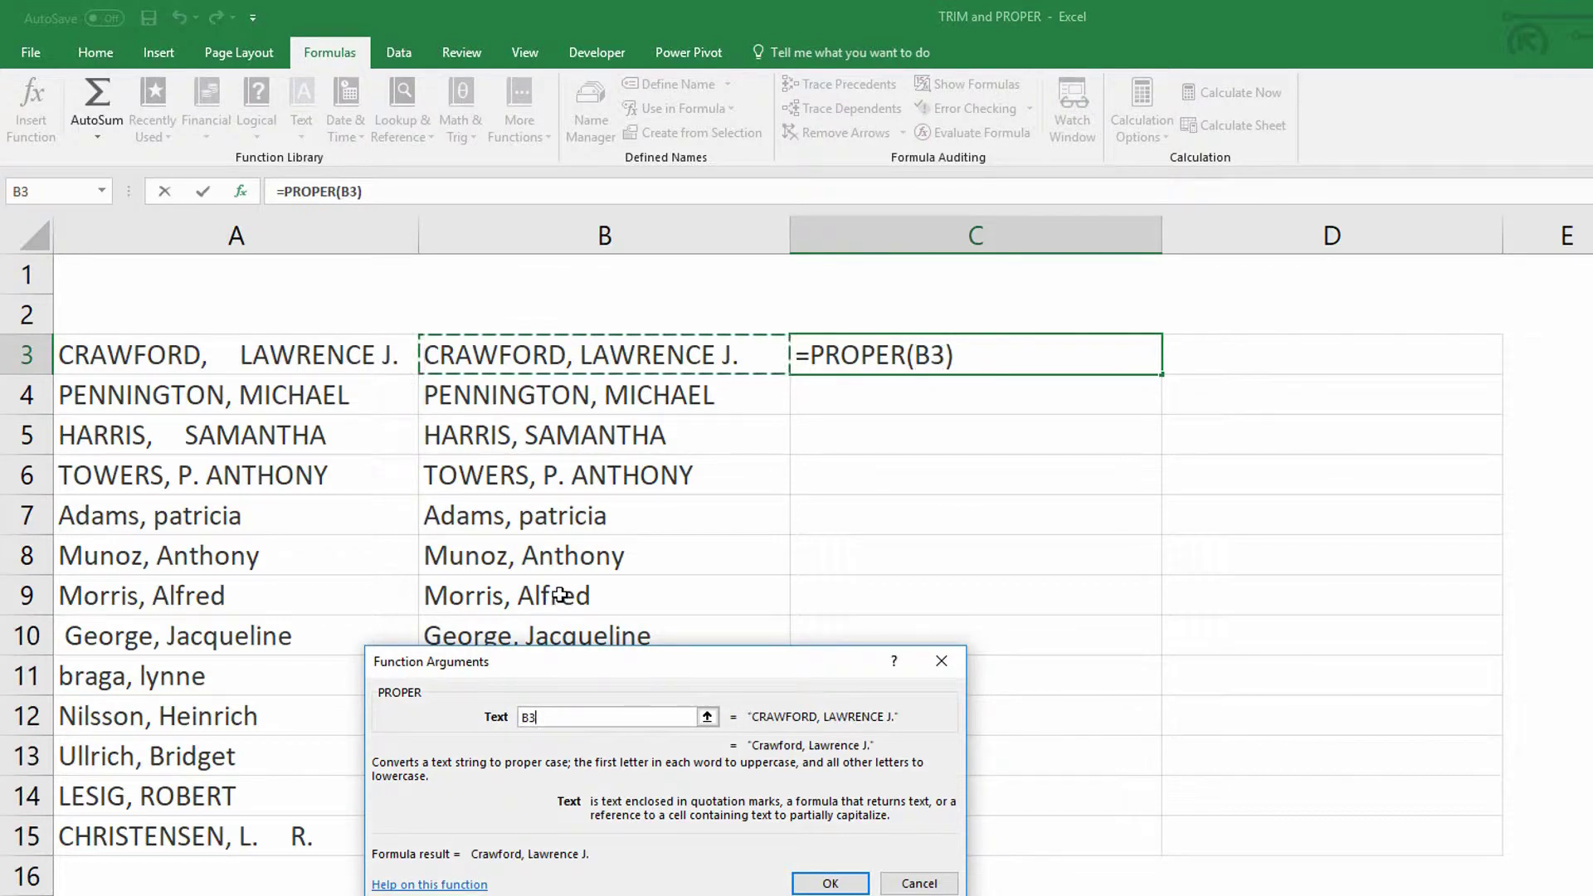
left_click(829, 883)
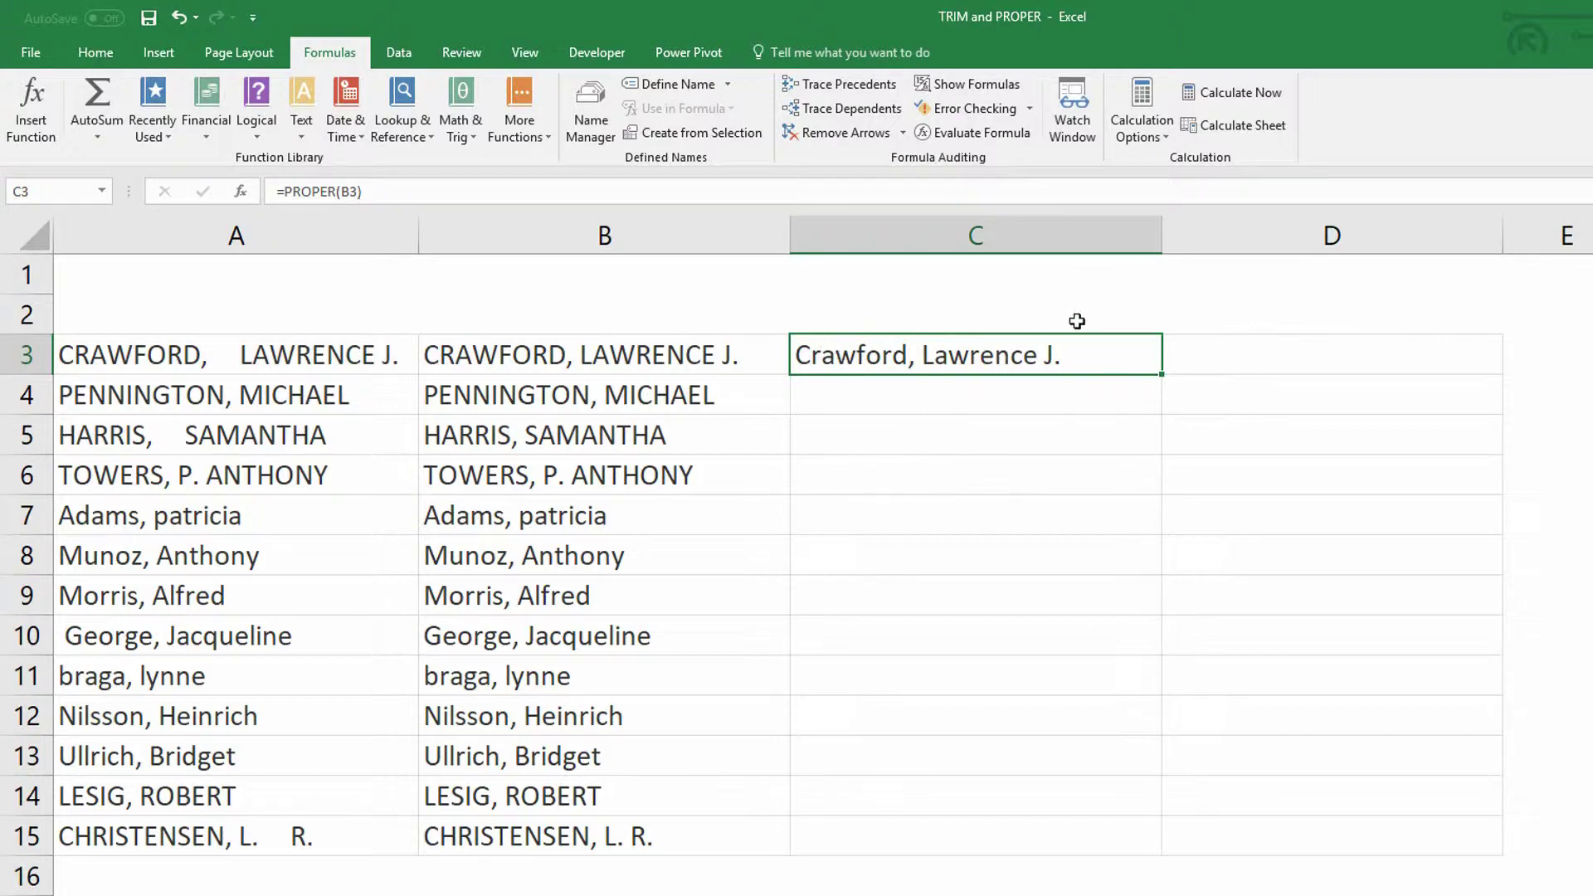
double_click(1162, 374)
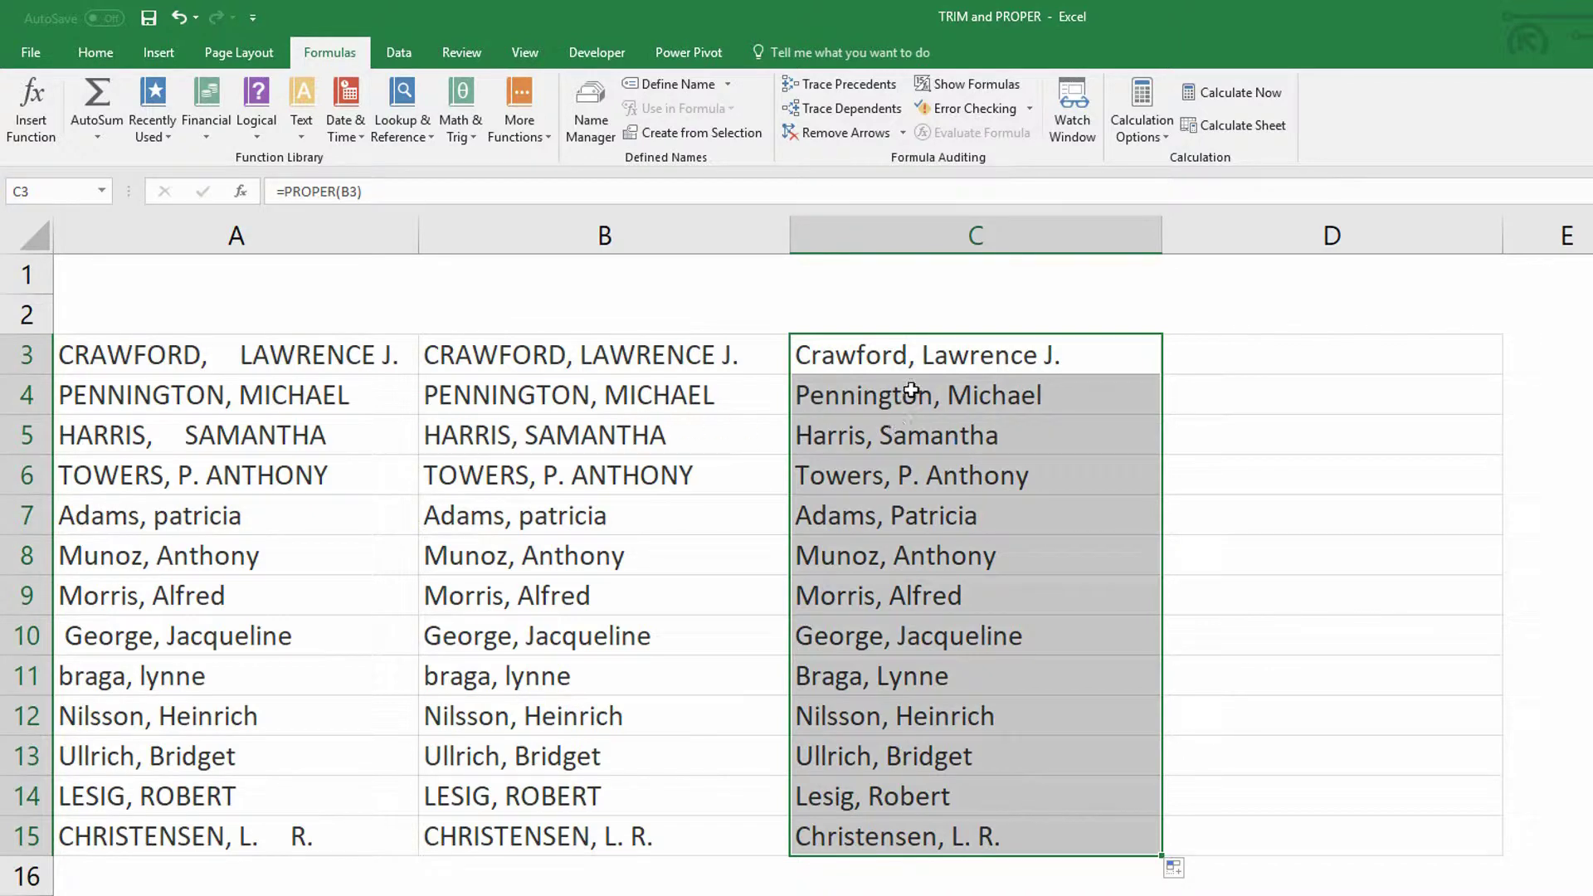
left_click(266, 360)
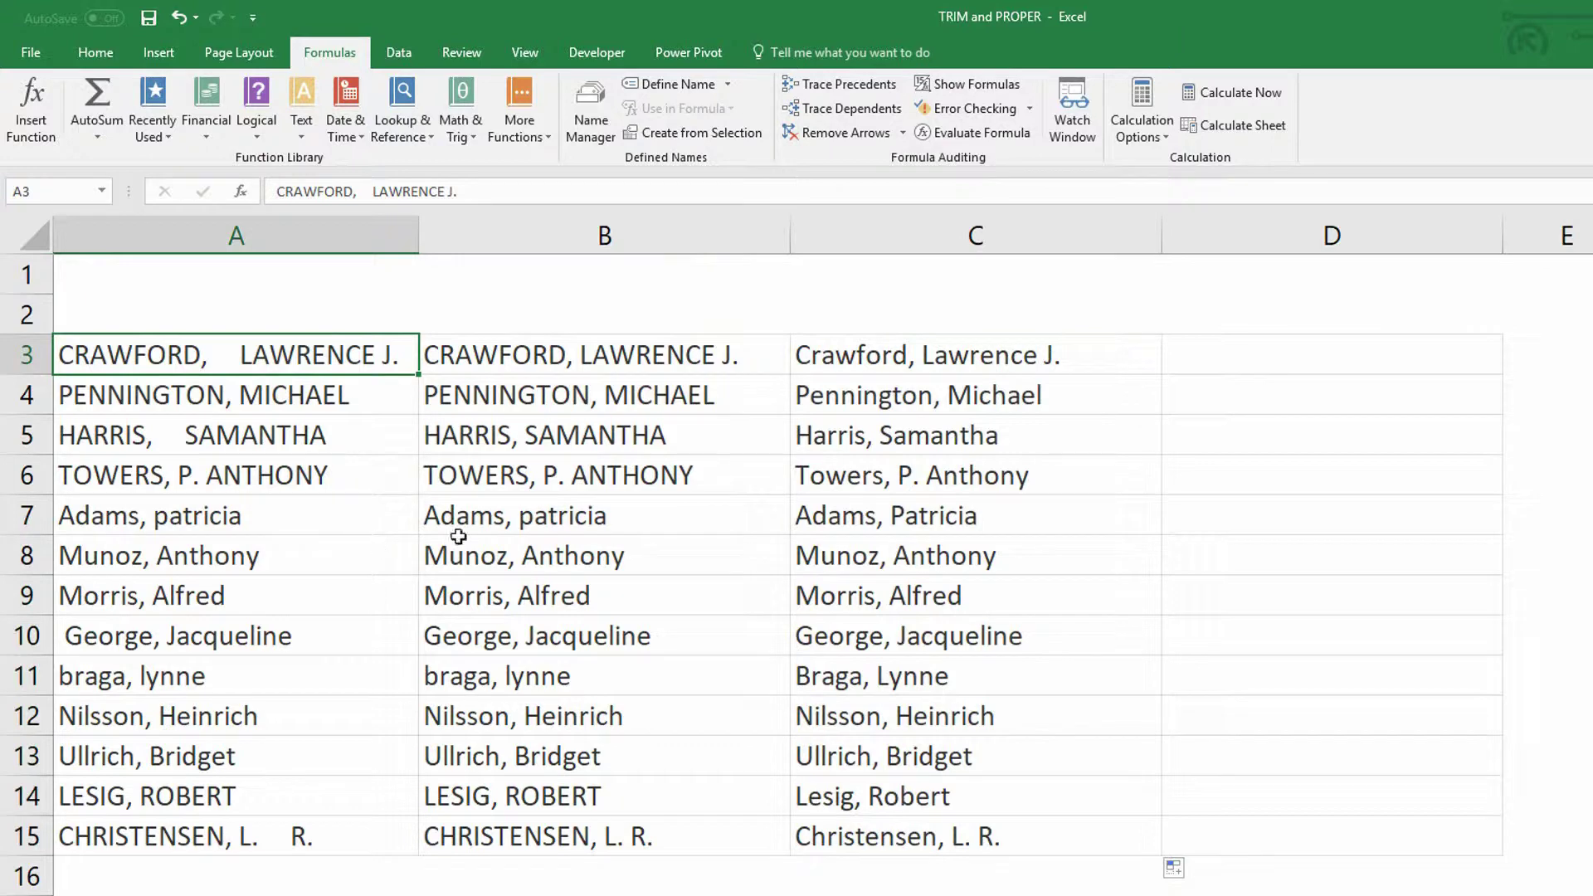
Select C3:C15 and review the TRIM formula in B3 and PROPER formula in C3 unchanged.
left_click_drag(917, 380, 998, 843)
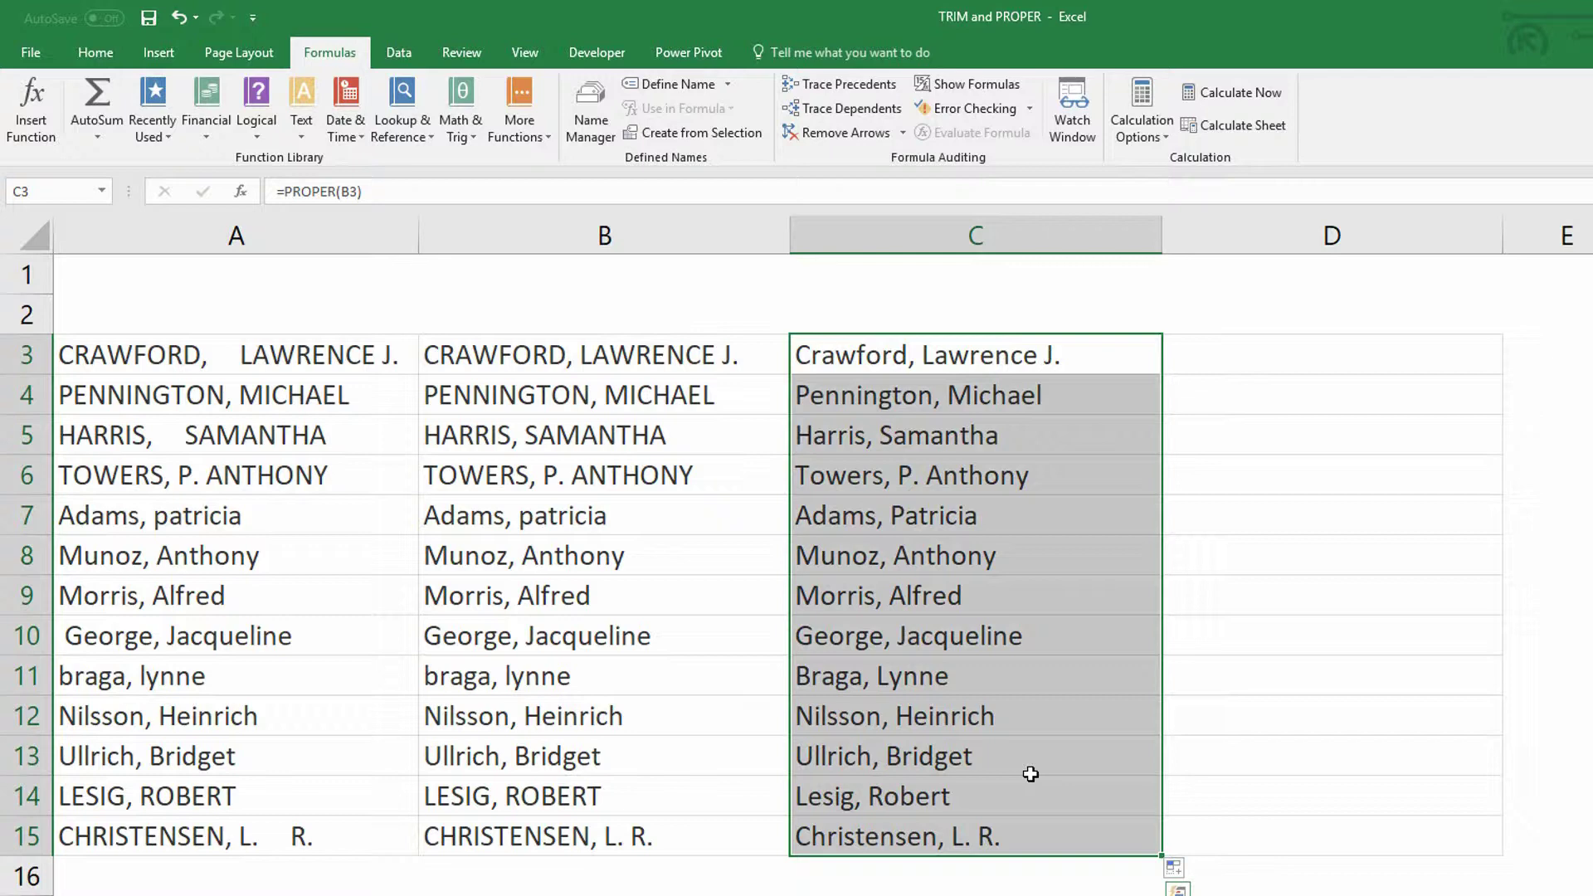
double_click(646, 356)
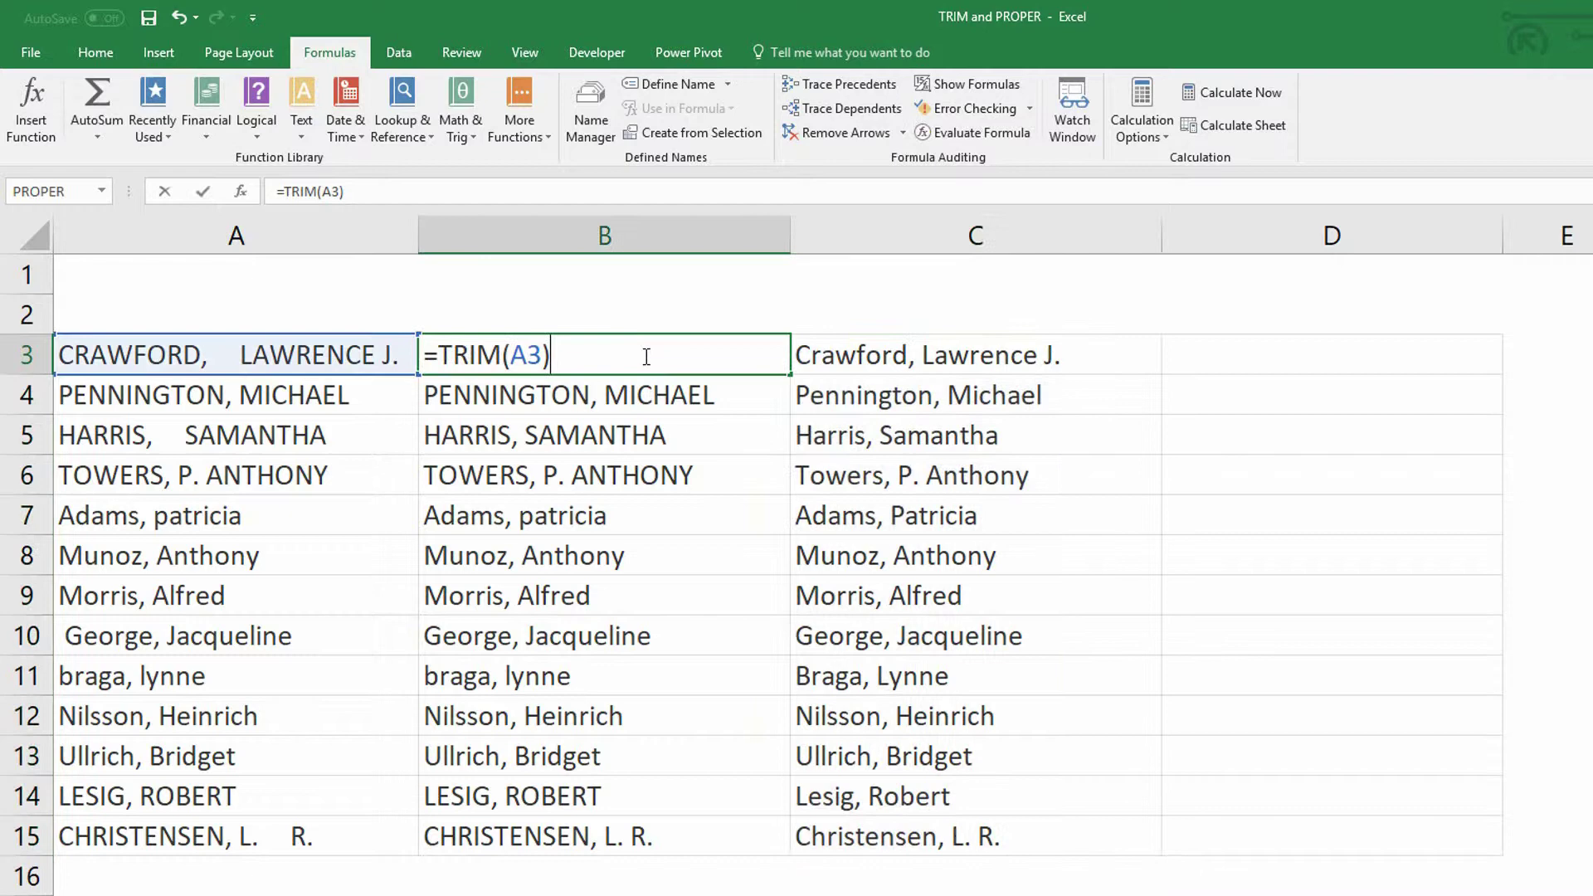
key("Escape")
double_click(876, 349)
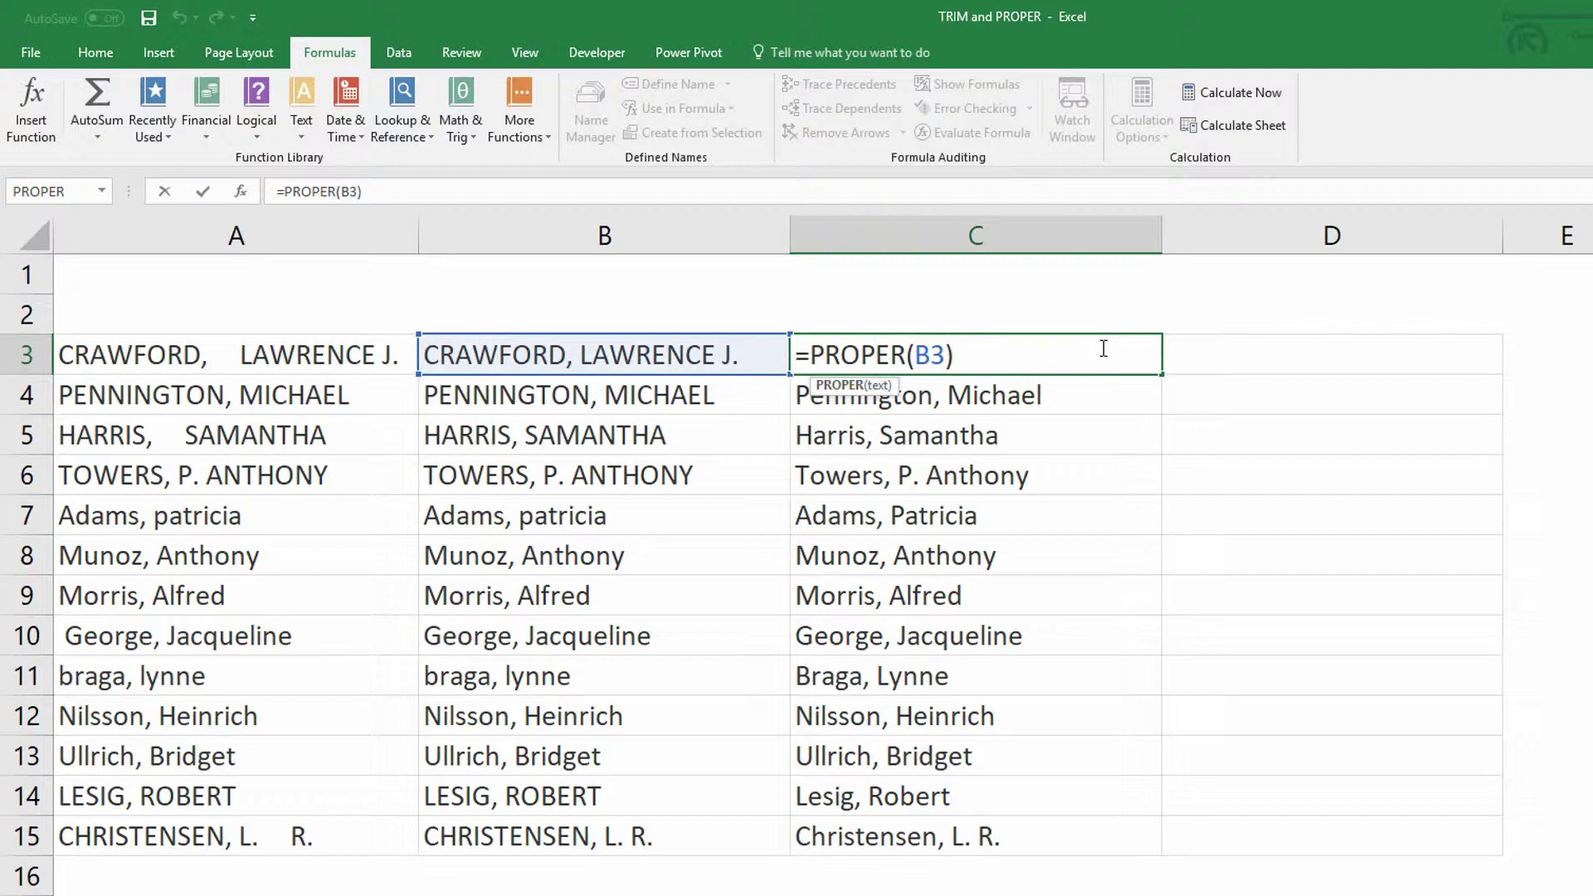
key("Escape")
left_click(1235, 361)
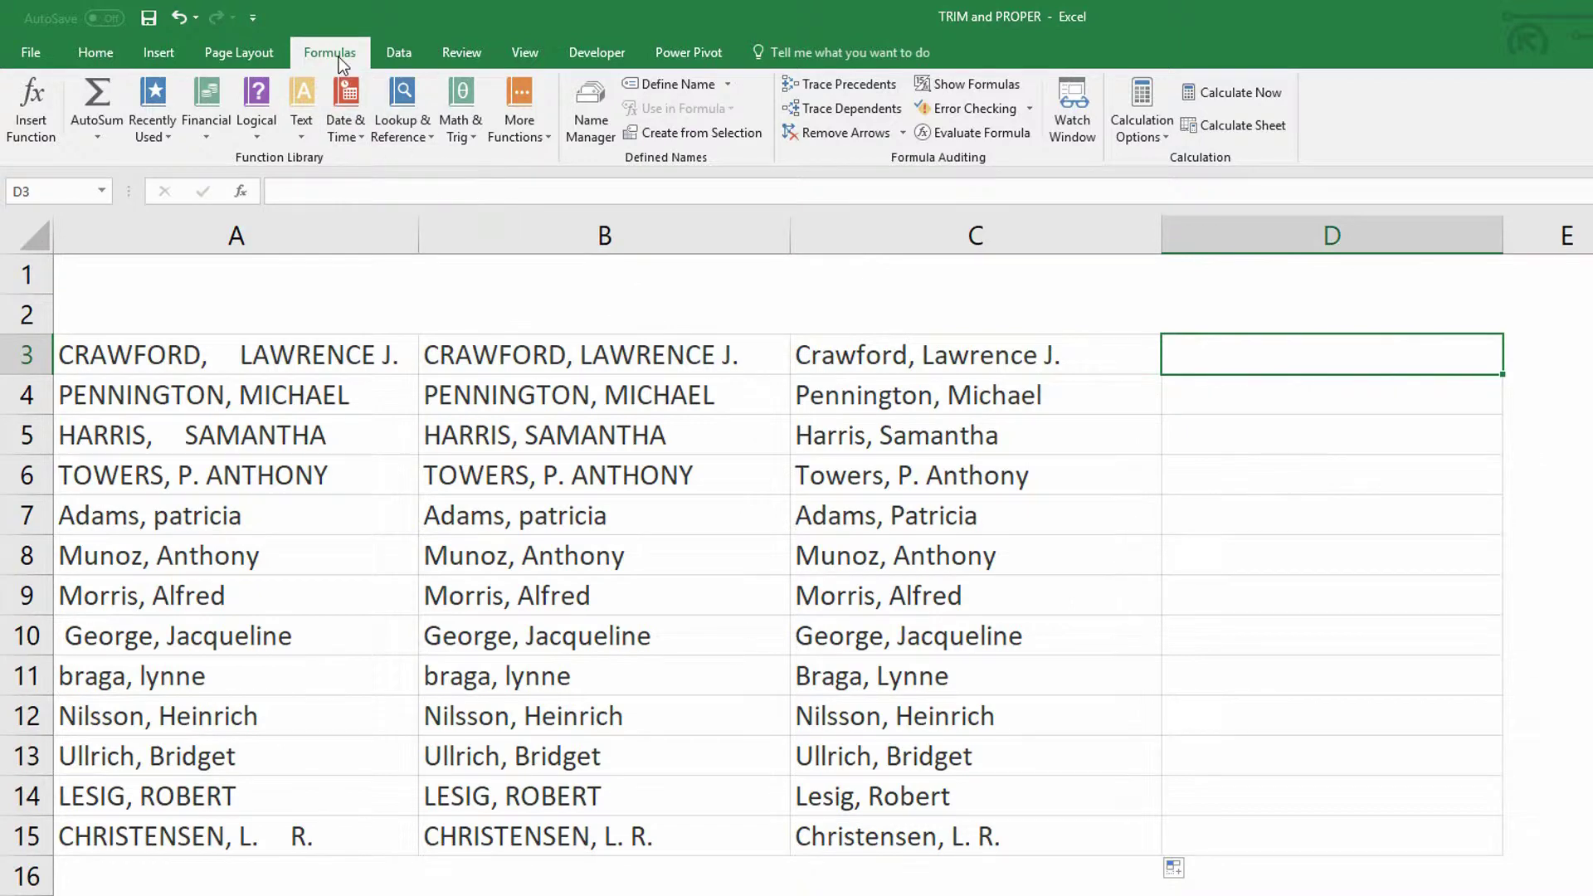
Start a TRIM function in D3 with PROPER(A3) as its Text argument.
left_click(304, 131)
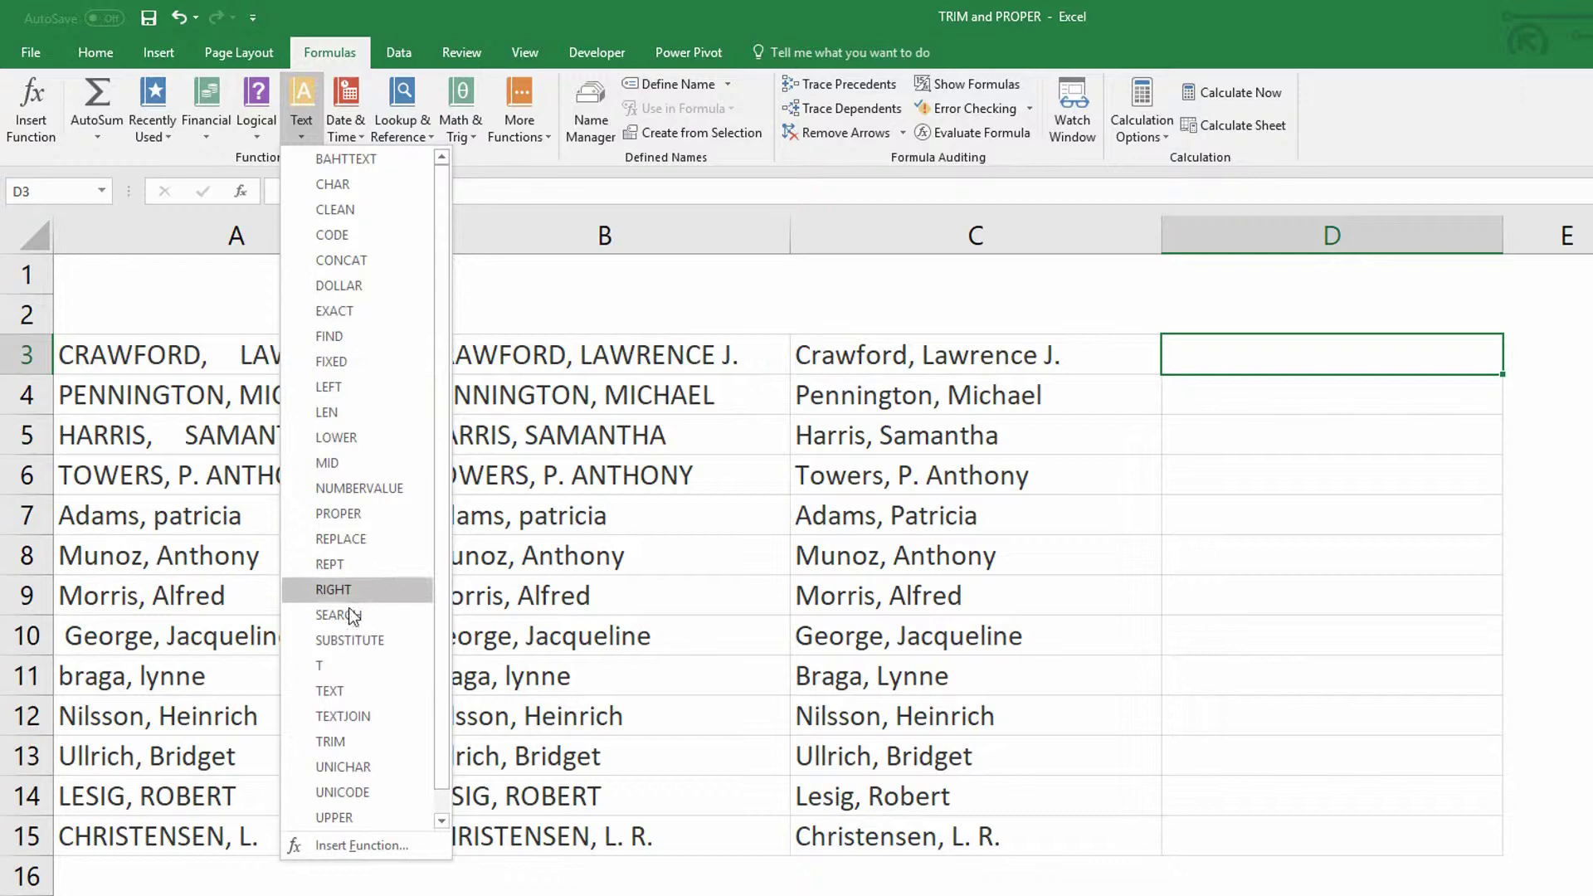
left_click(386, 750)
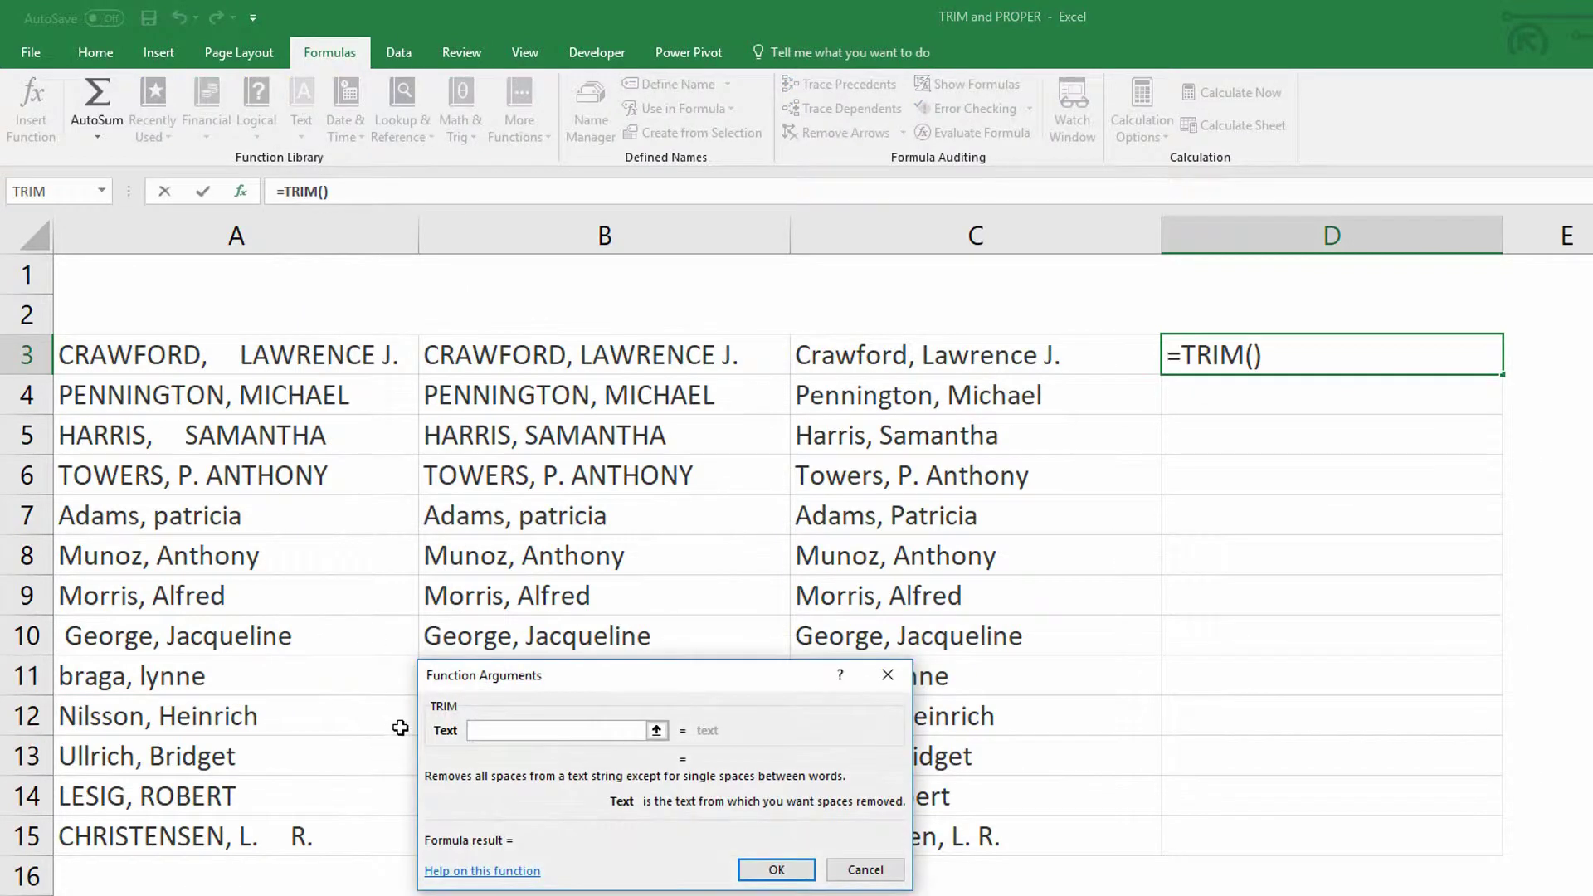
left_click_drag(585, 676, 753, 404)
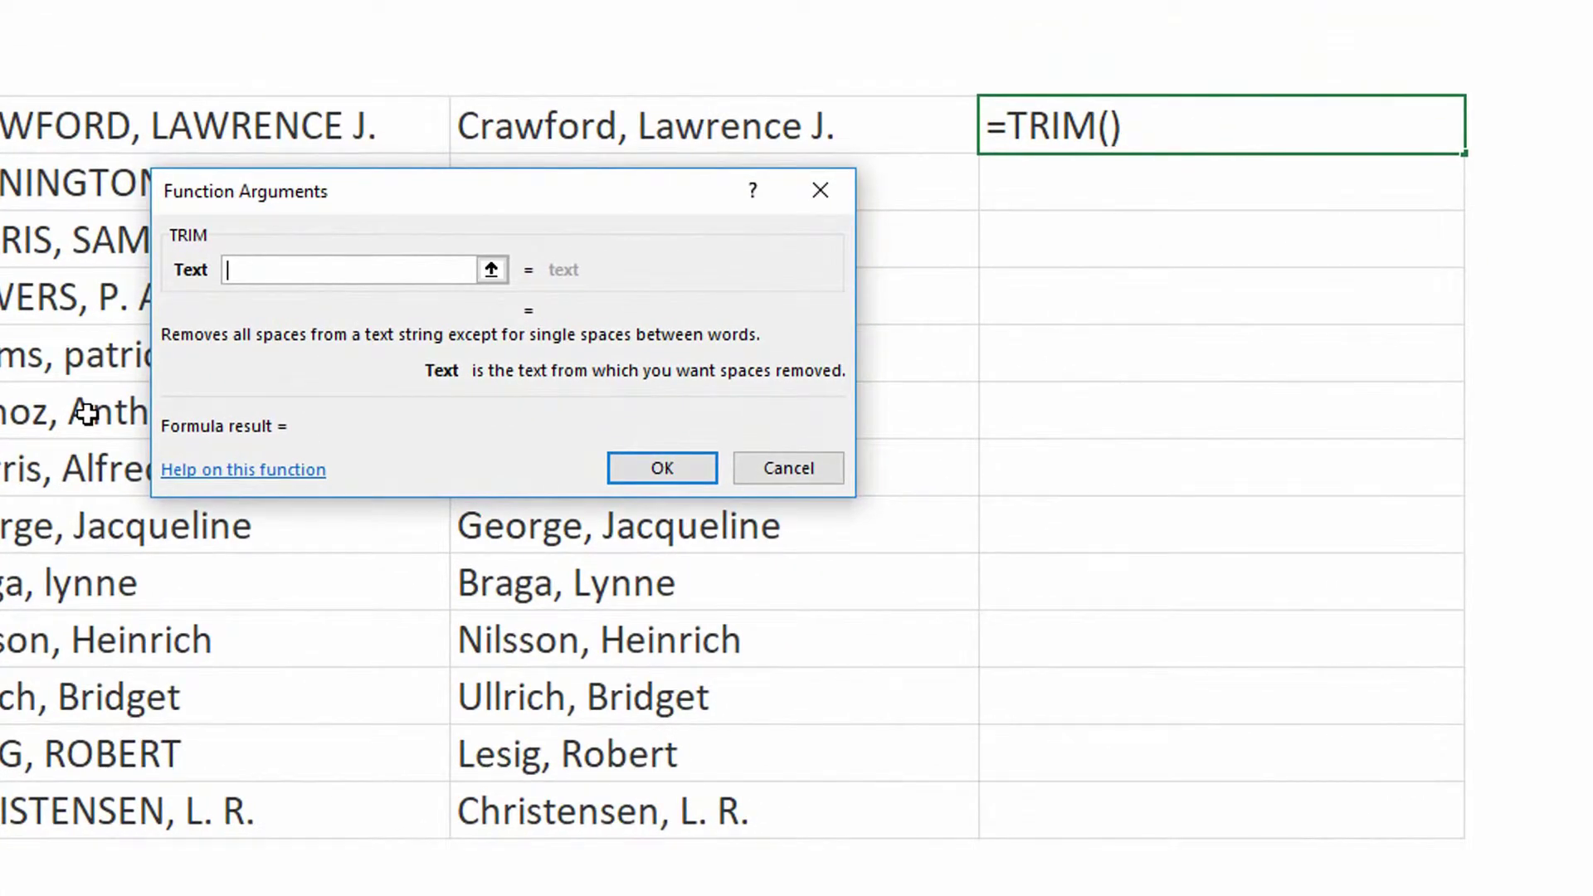
type("PROPER")
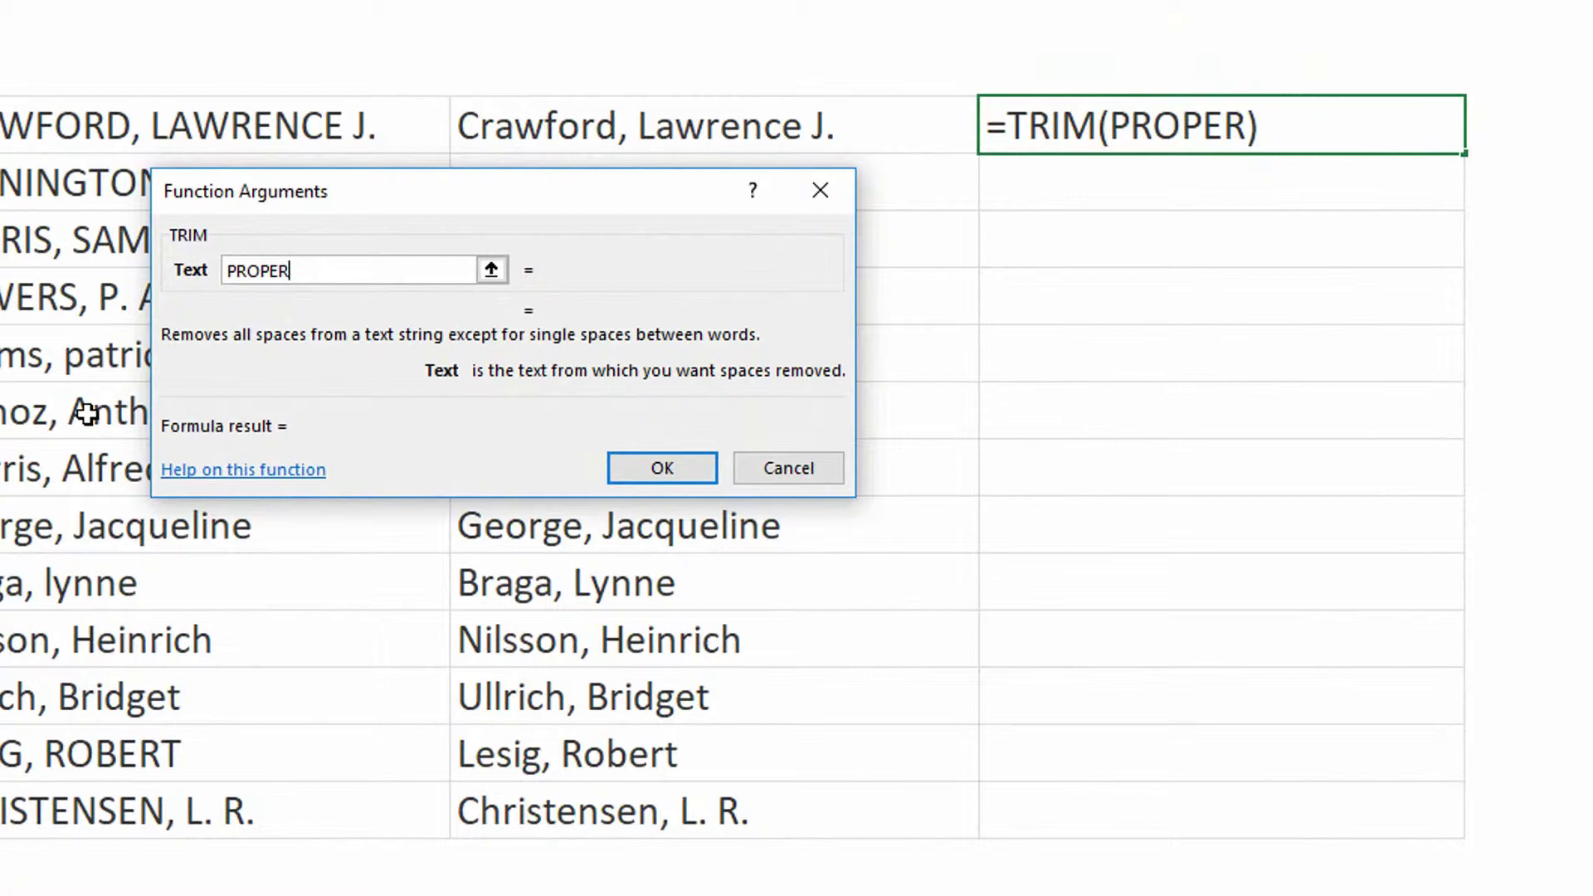
type("(")
type("A3")
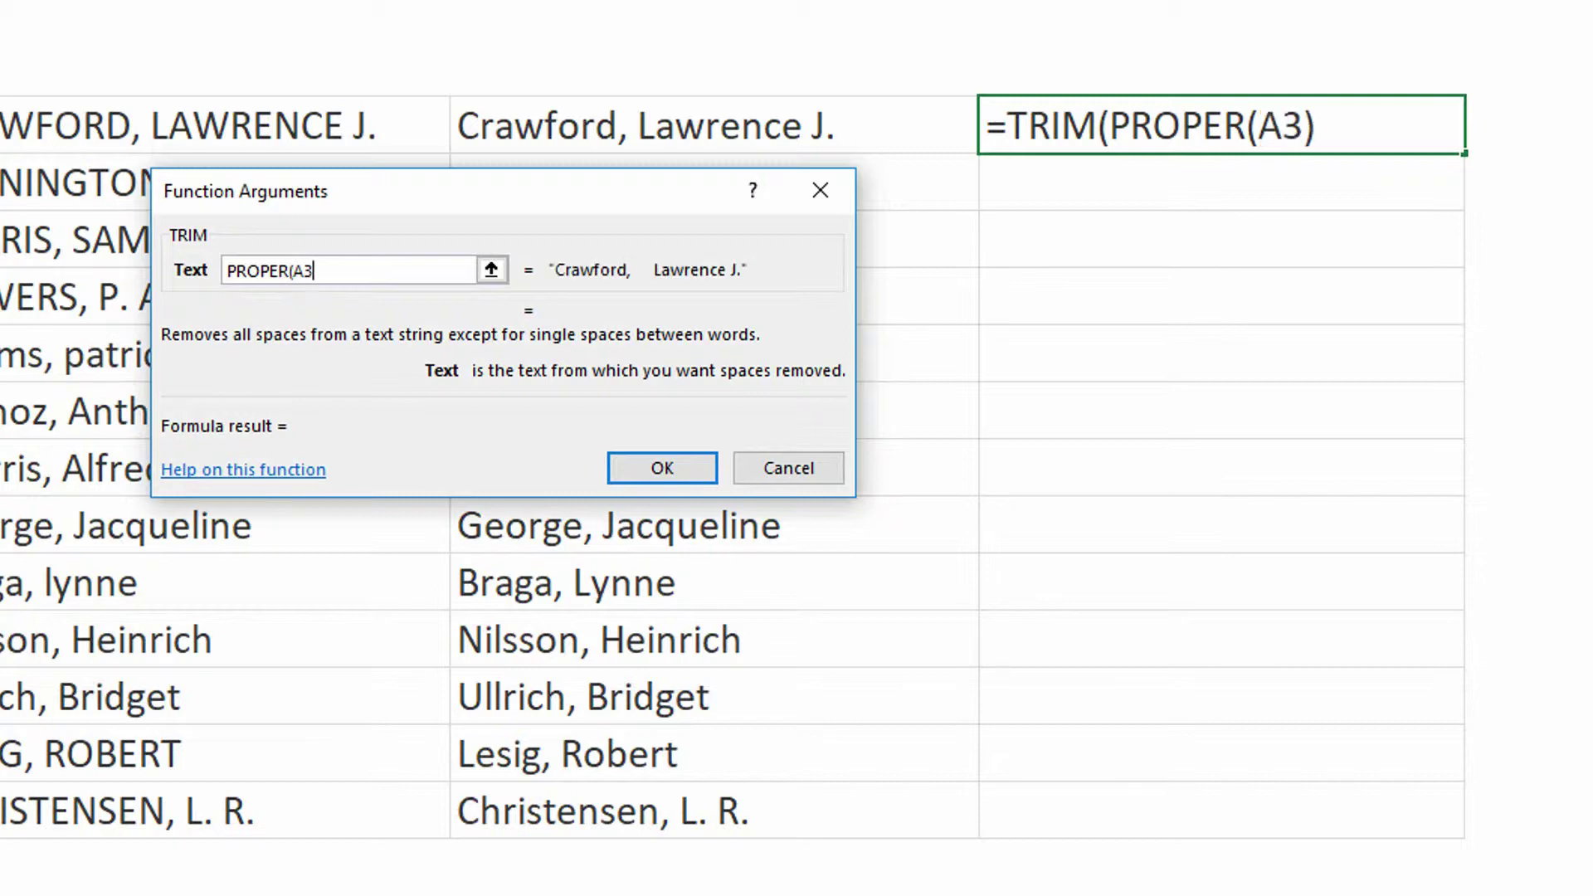
type(")")
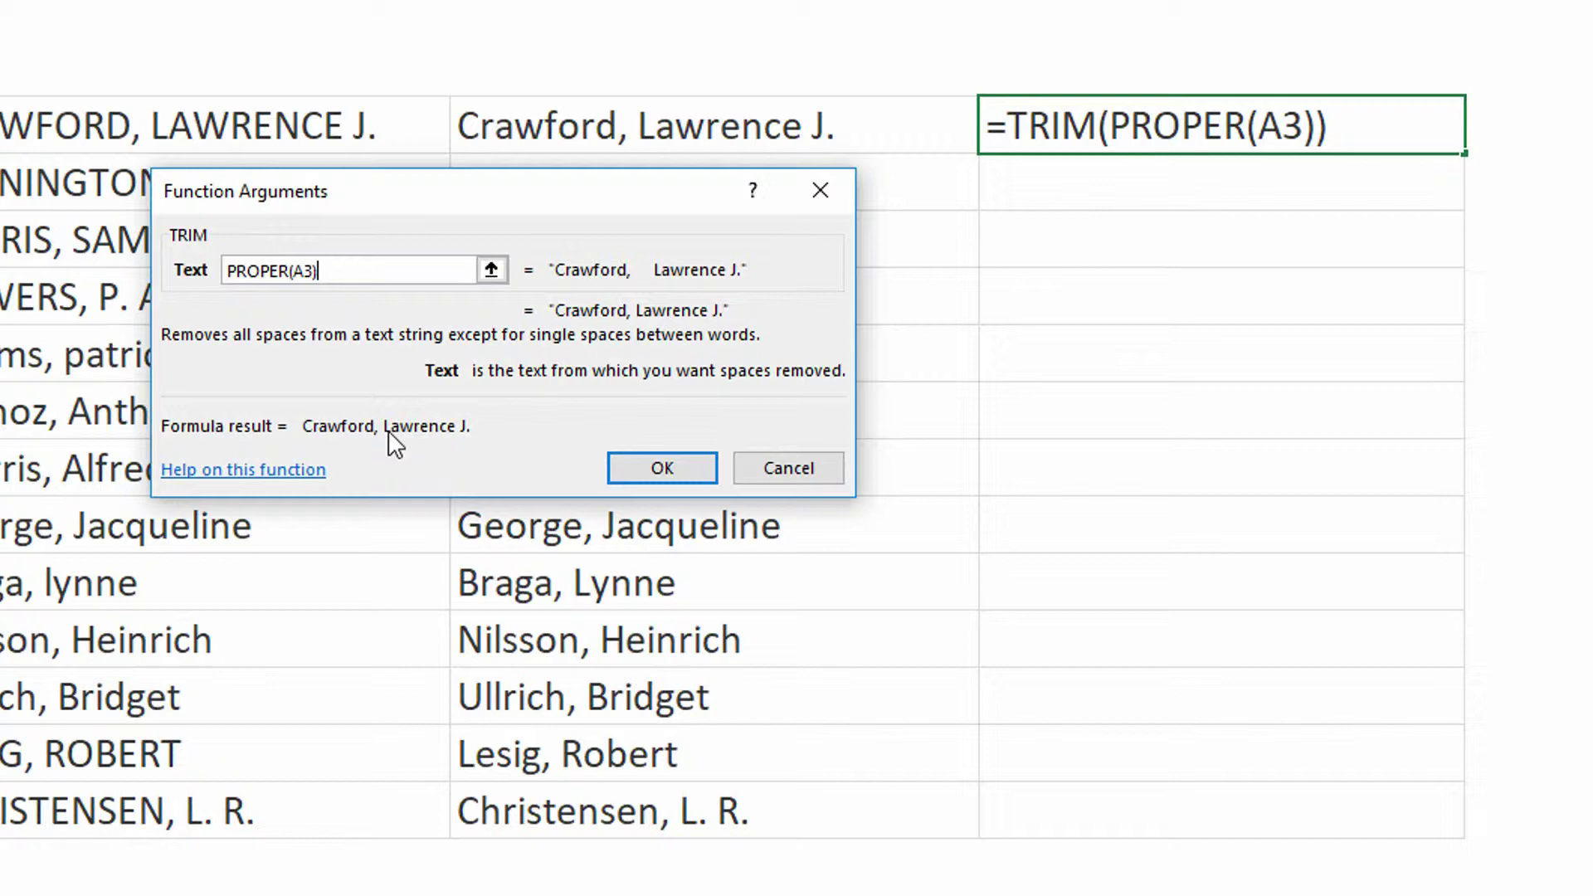
Confirm =TRIM(PROPER(A3)) in D3, fill it down to D15, and select D3:D15.
left_click(662, 467)
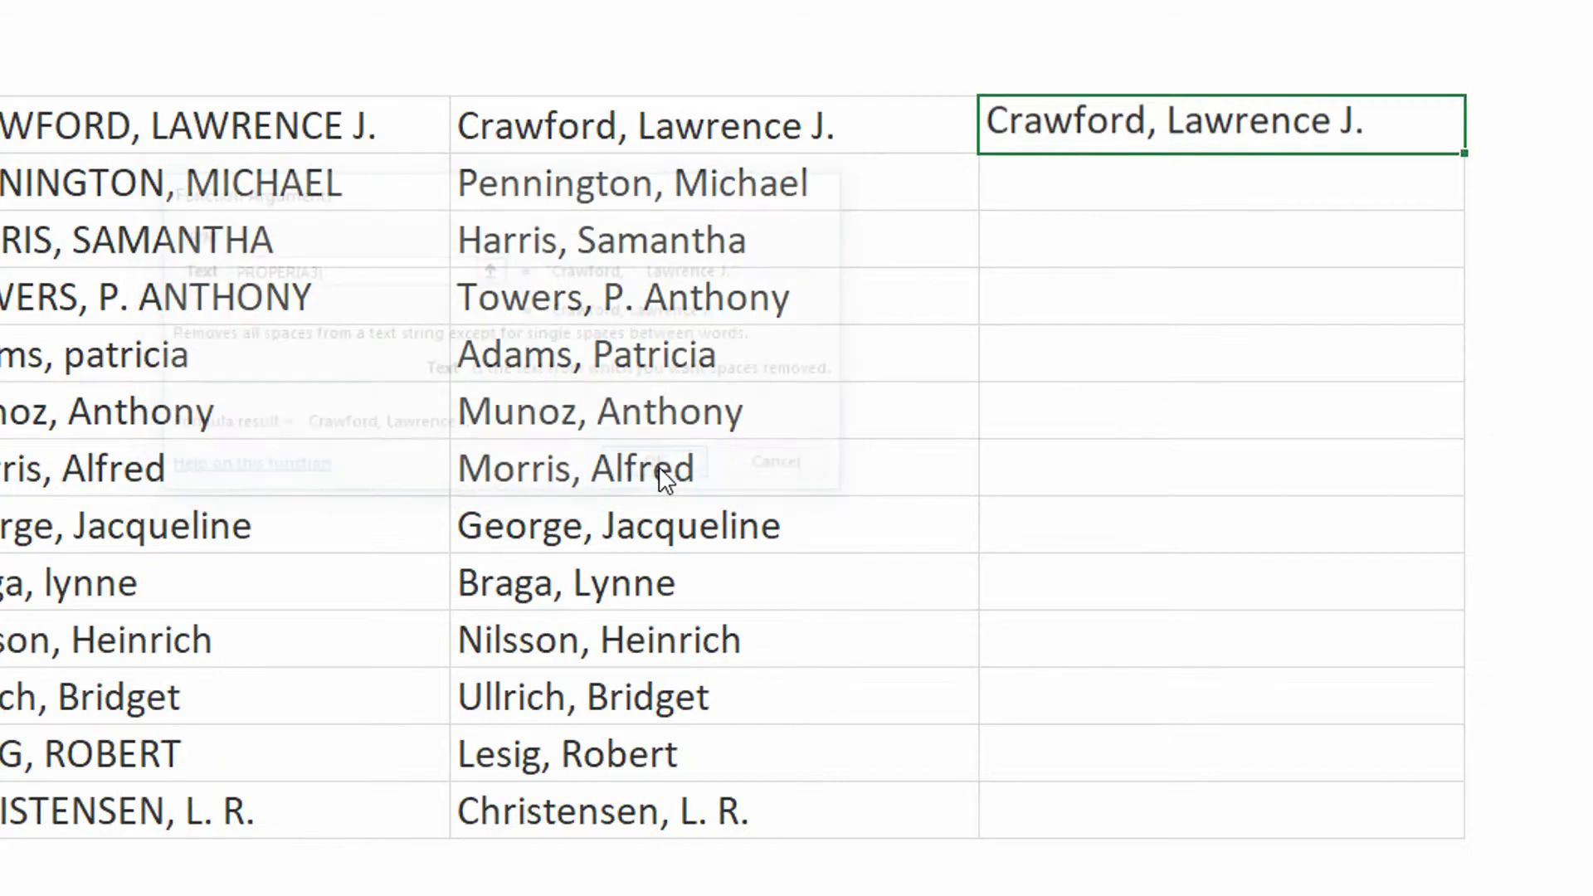
left_click(1470, 160)
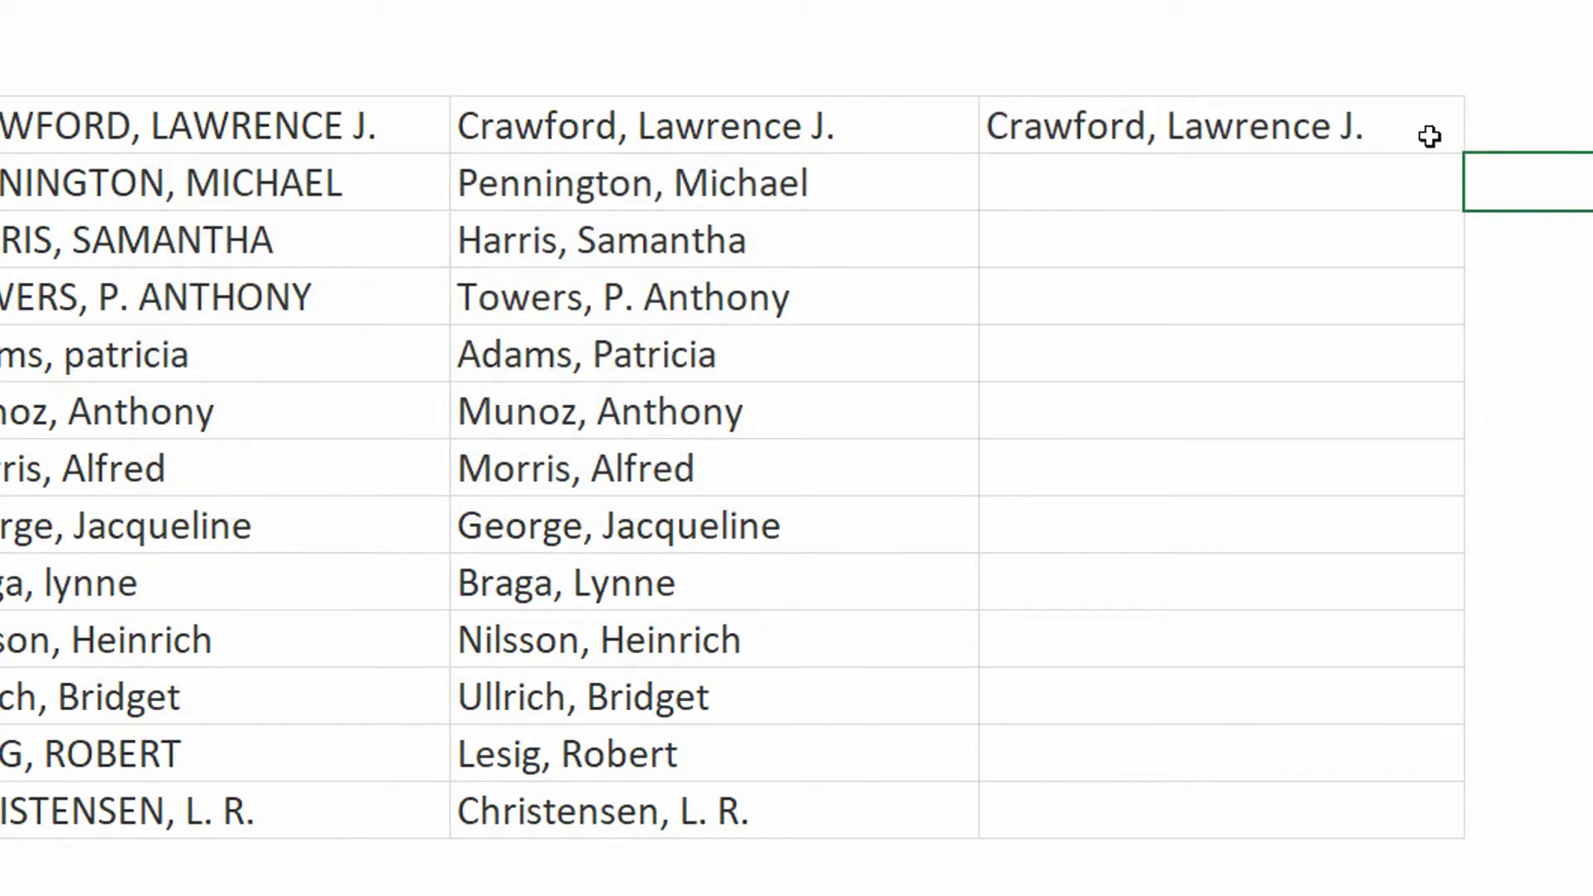
left_click(1429, 135)
double_click(1451, 146)
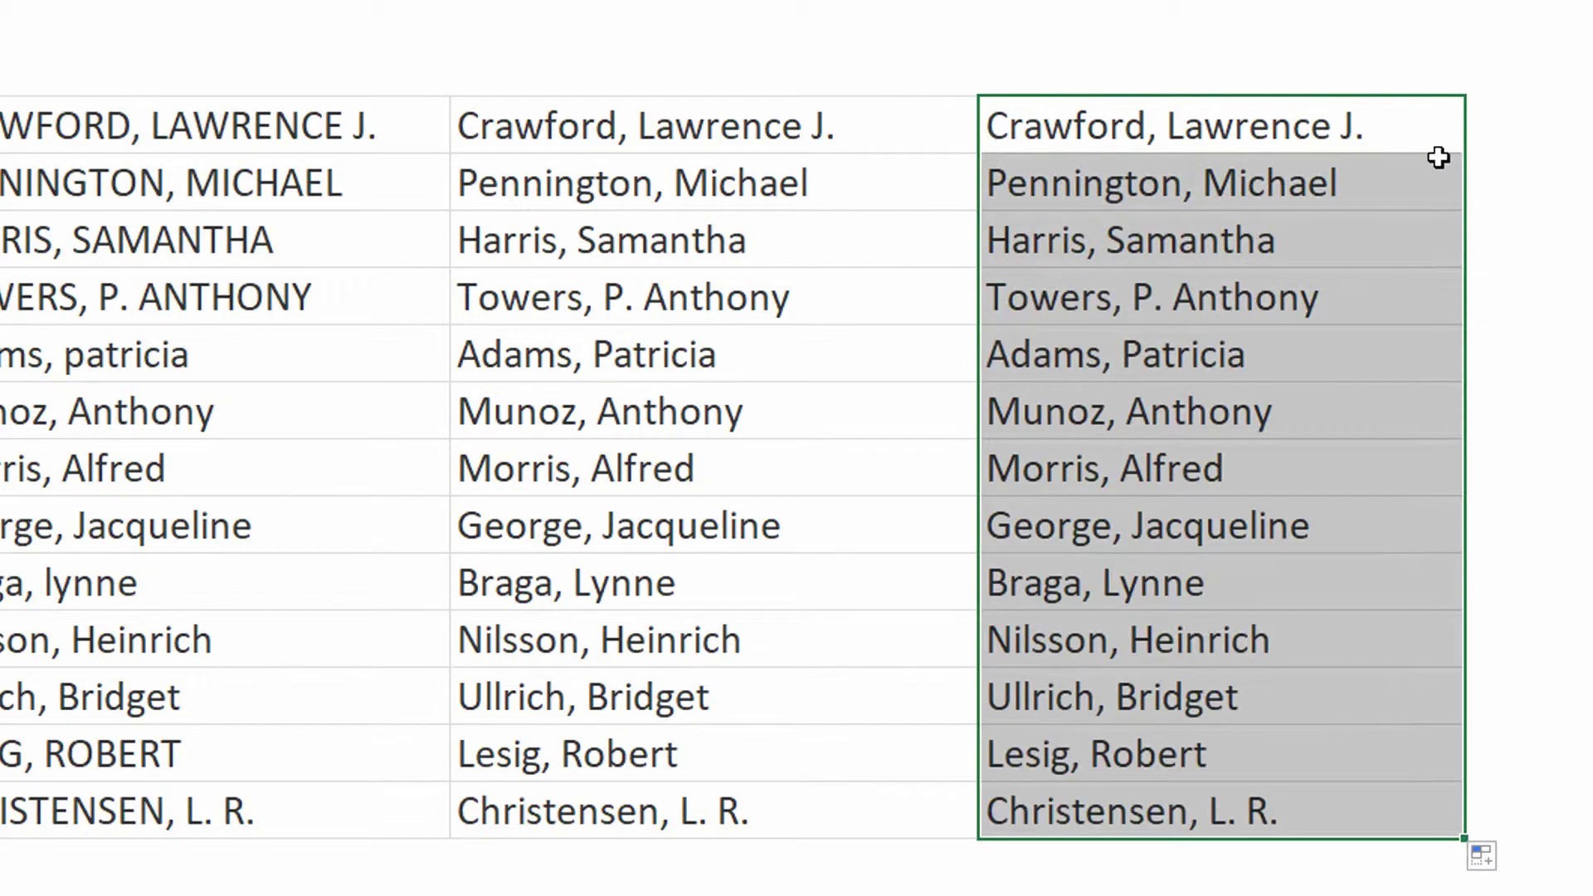
double_click(1299, 123)
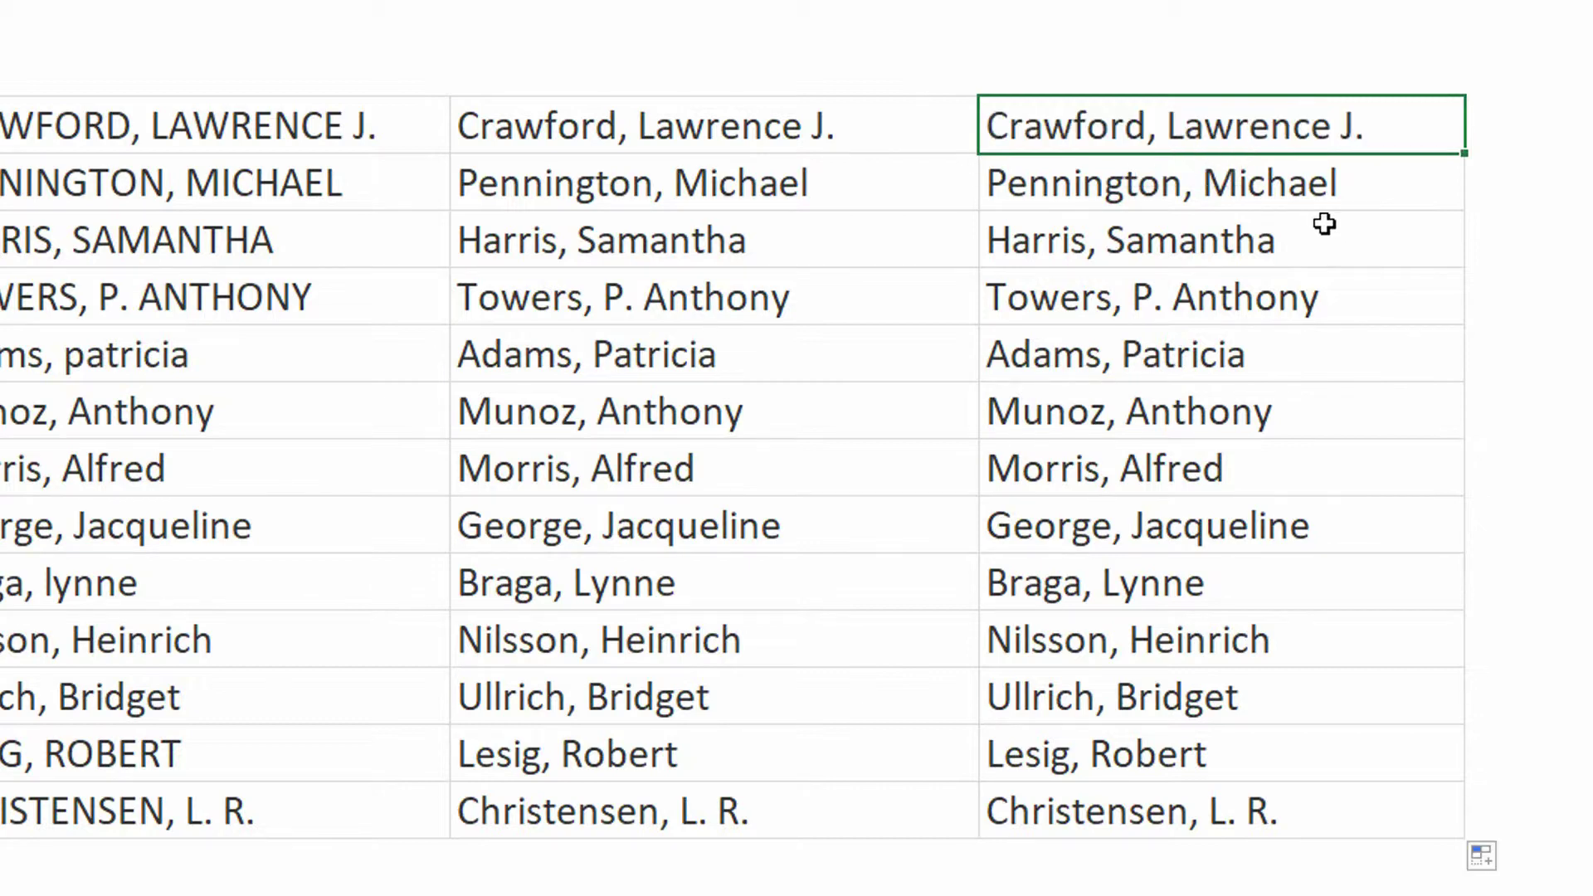
left_click_drag(1283, 141, 1249, 796)
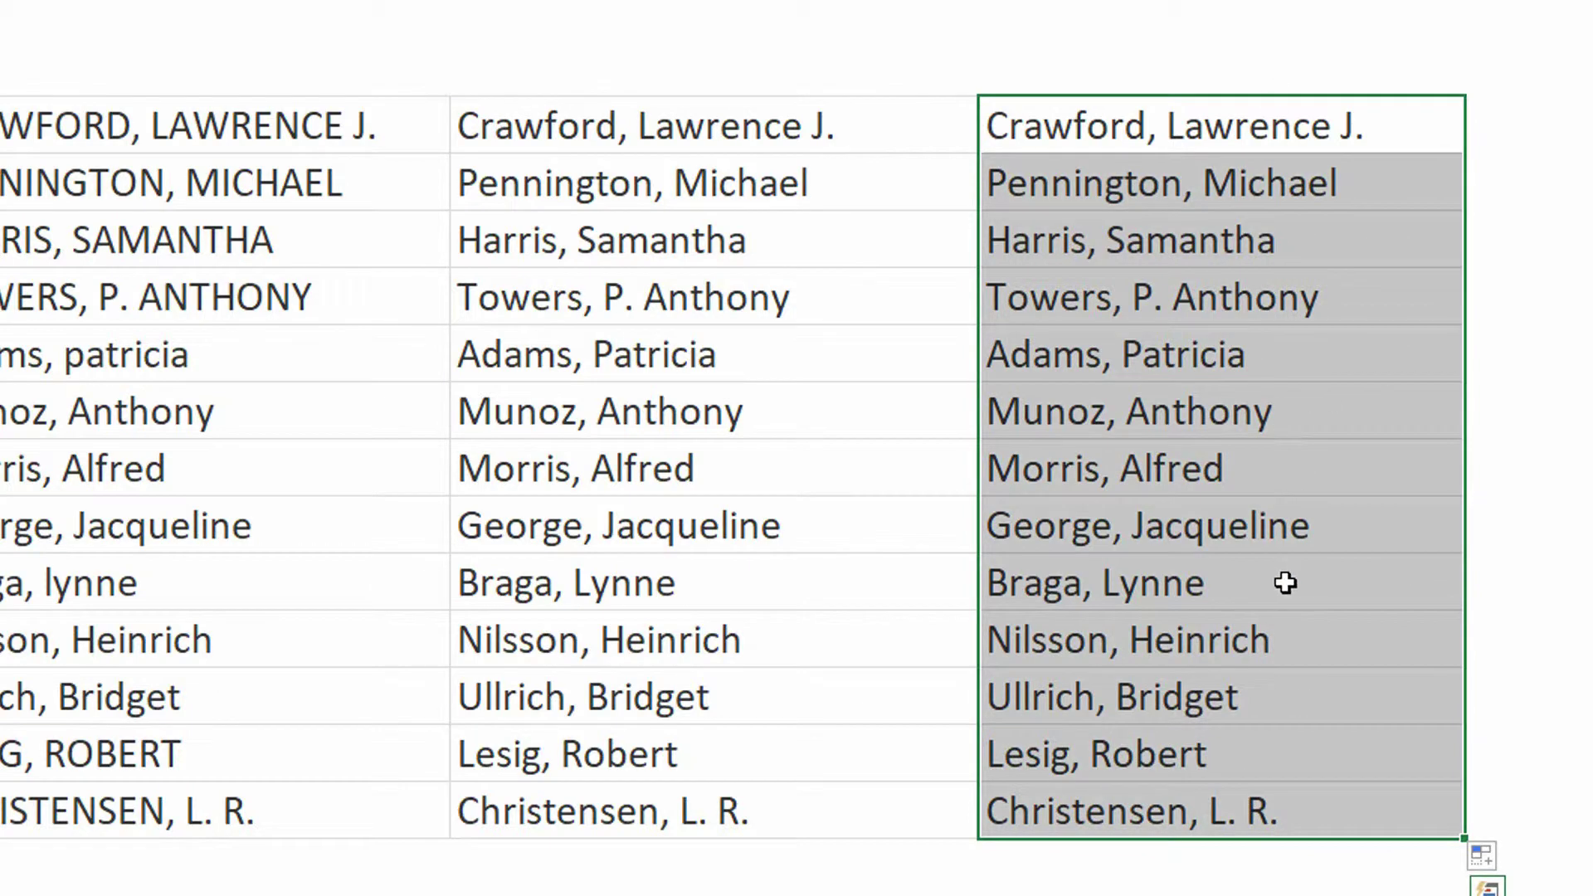
Copy D3:D15 and paste it as values starting at A3.
key("ctrl+c")
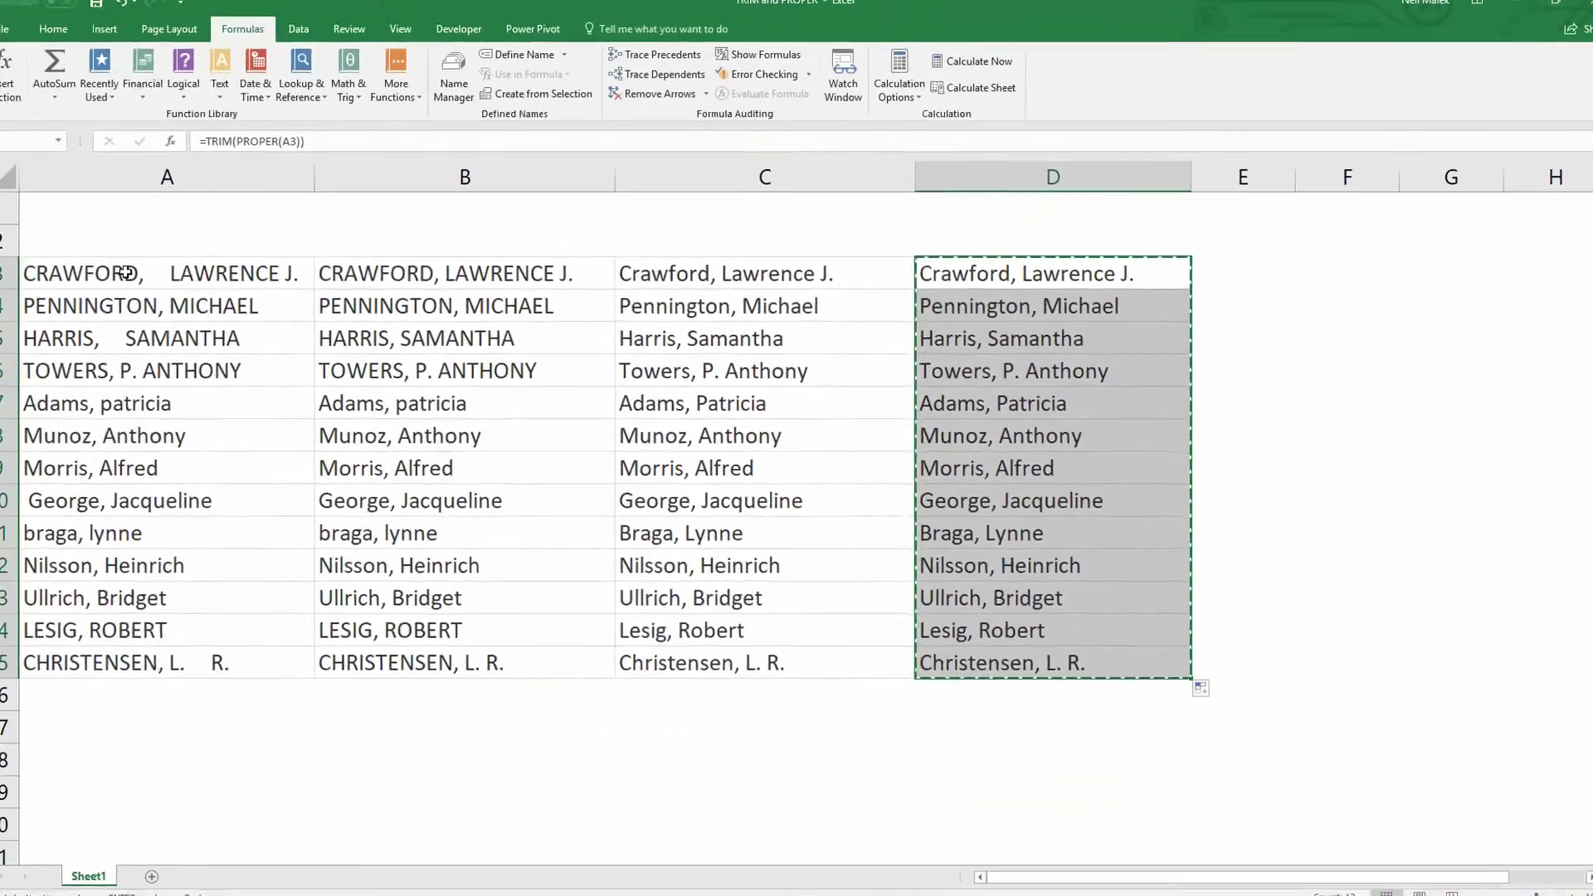
left_click(129, 273)
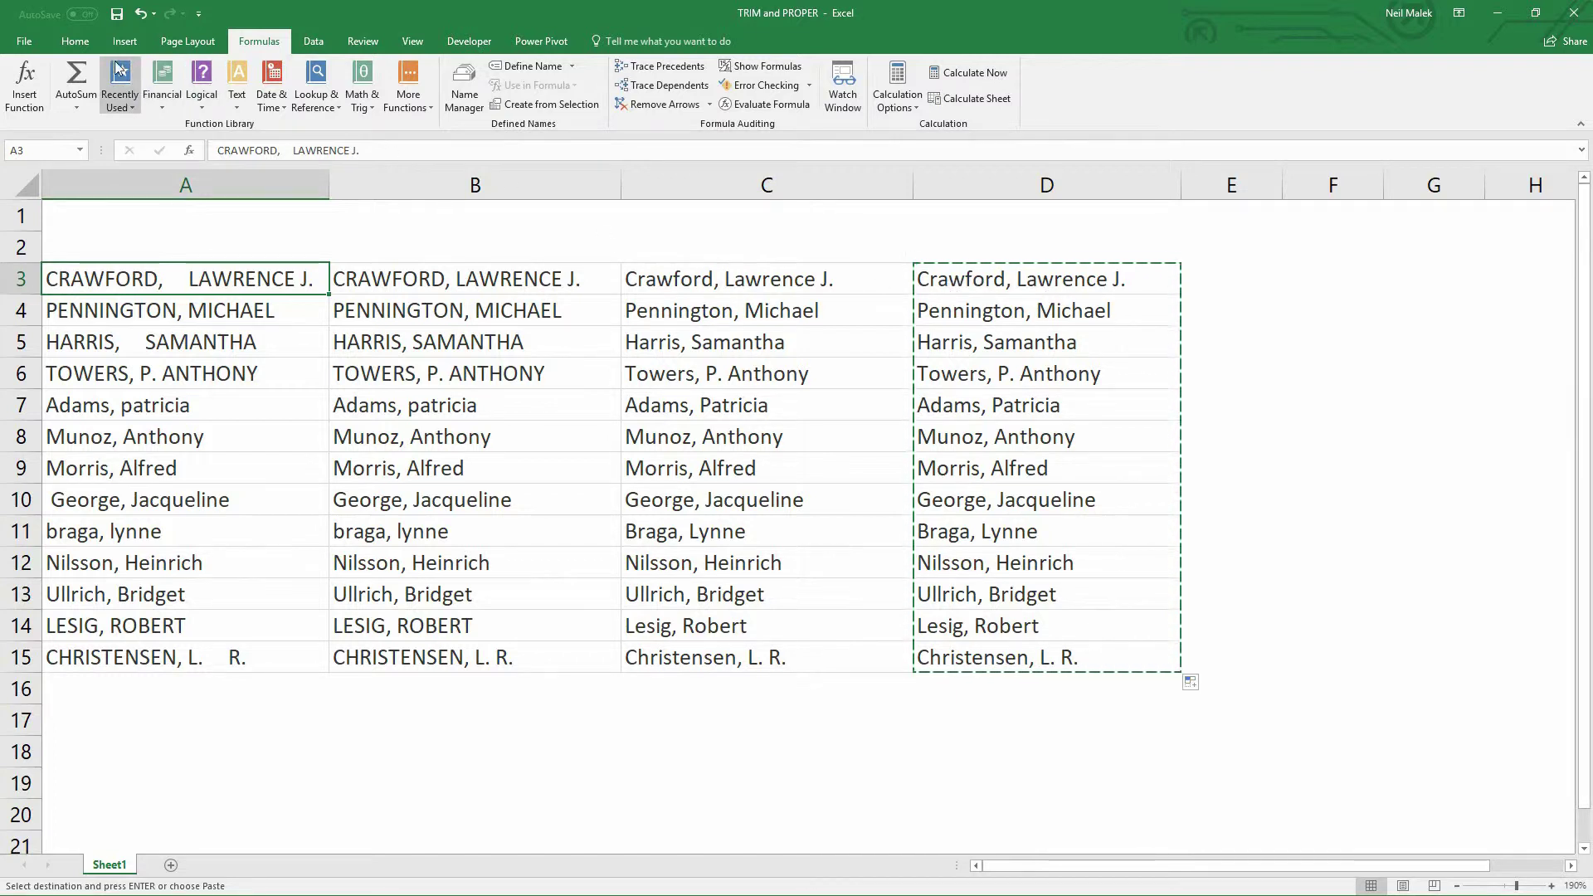
left_click(88, 45)
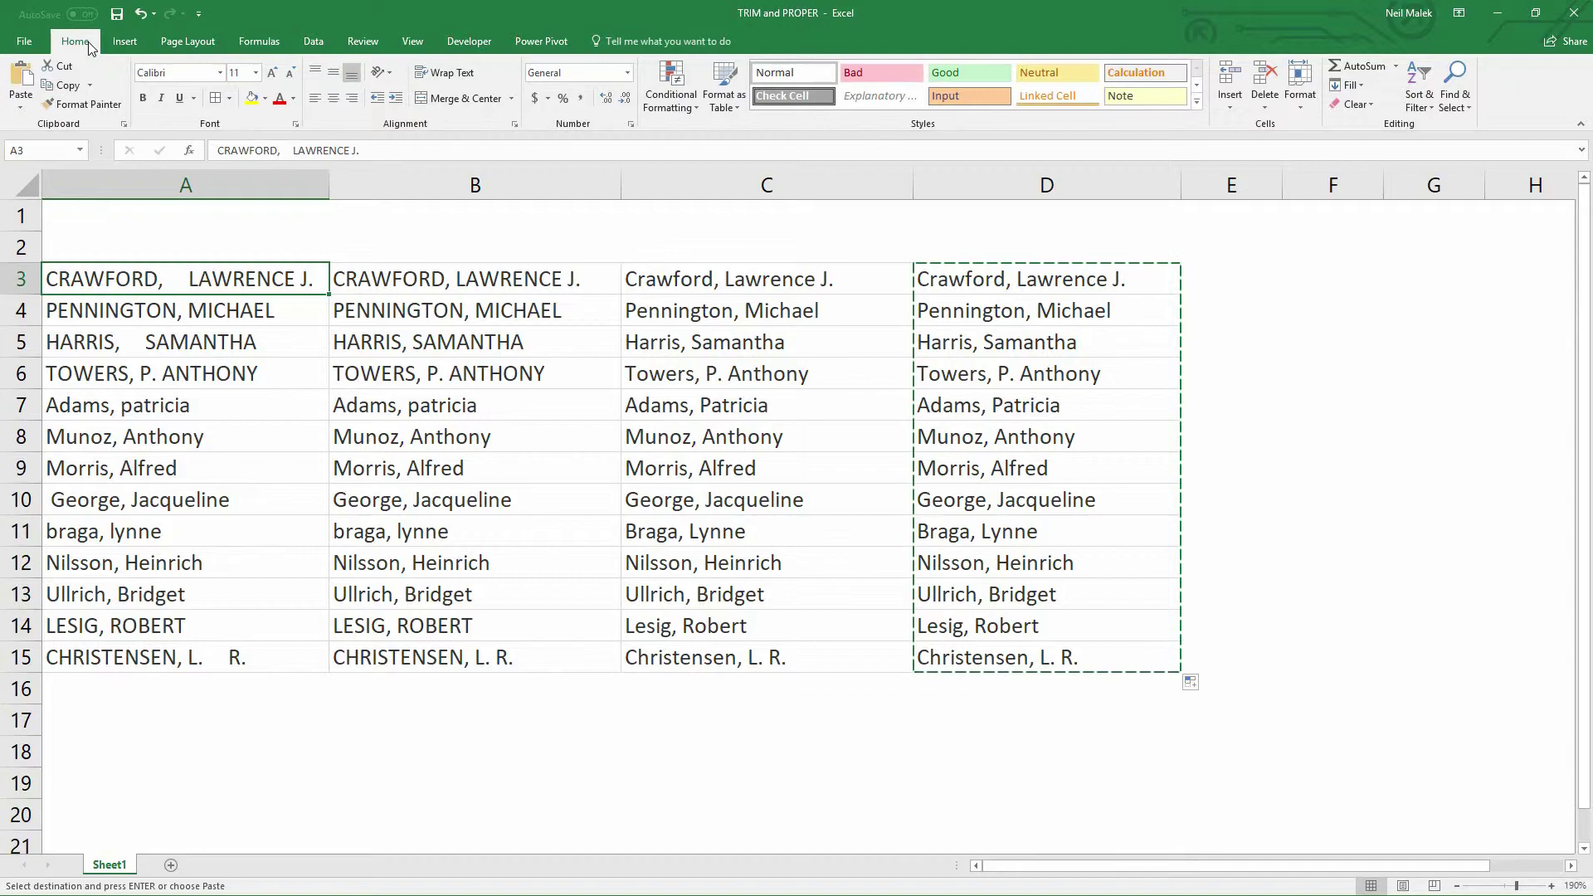
left_click(22, 108)
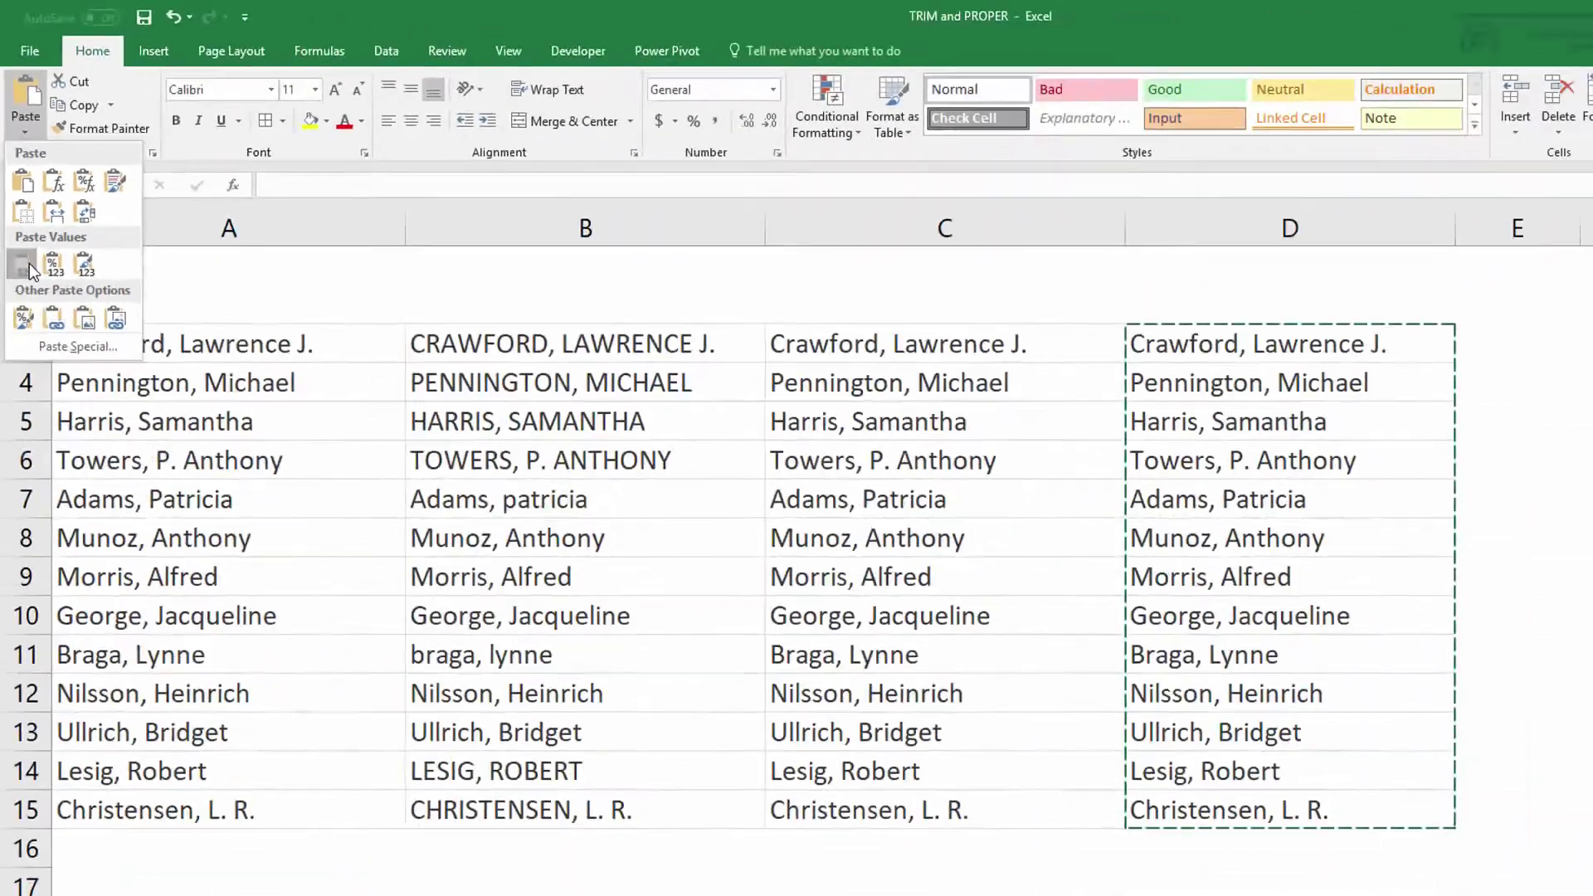
left_click(59, 524)
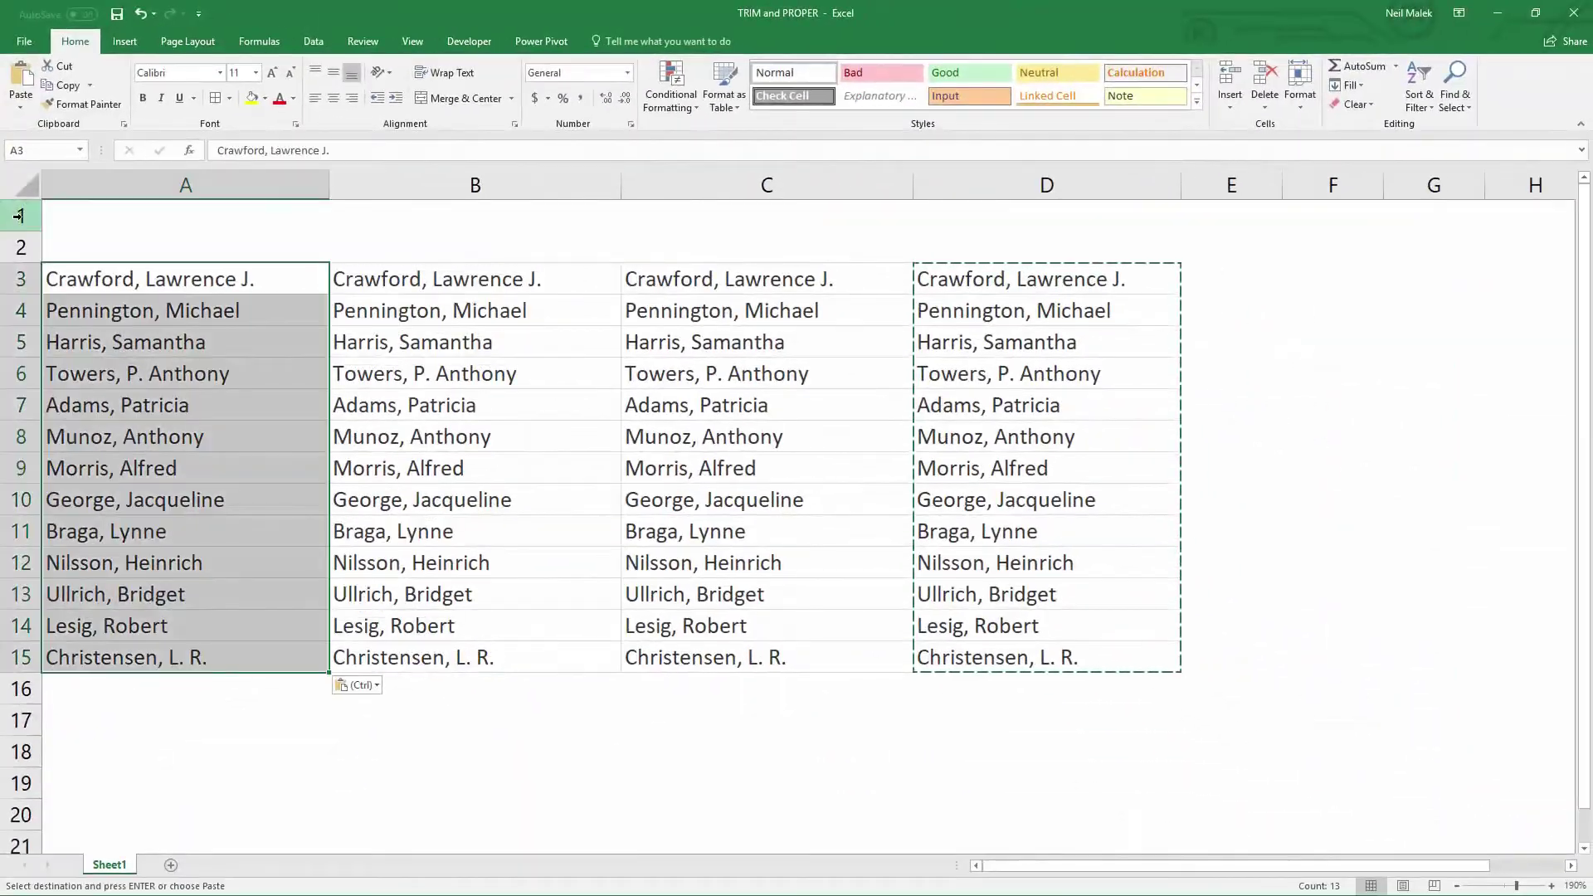
double_click(166, 281)
left_click_drag(51, 280, 272, 268)
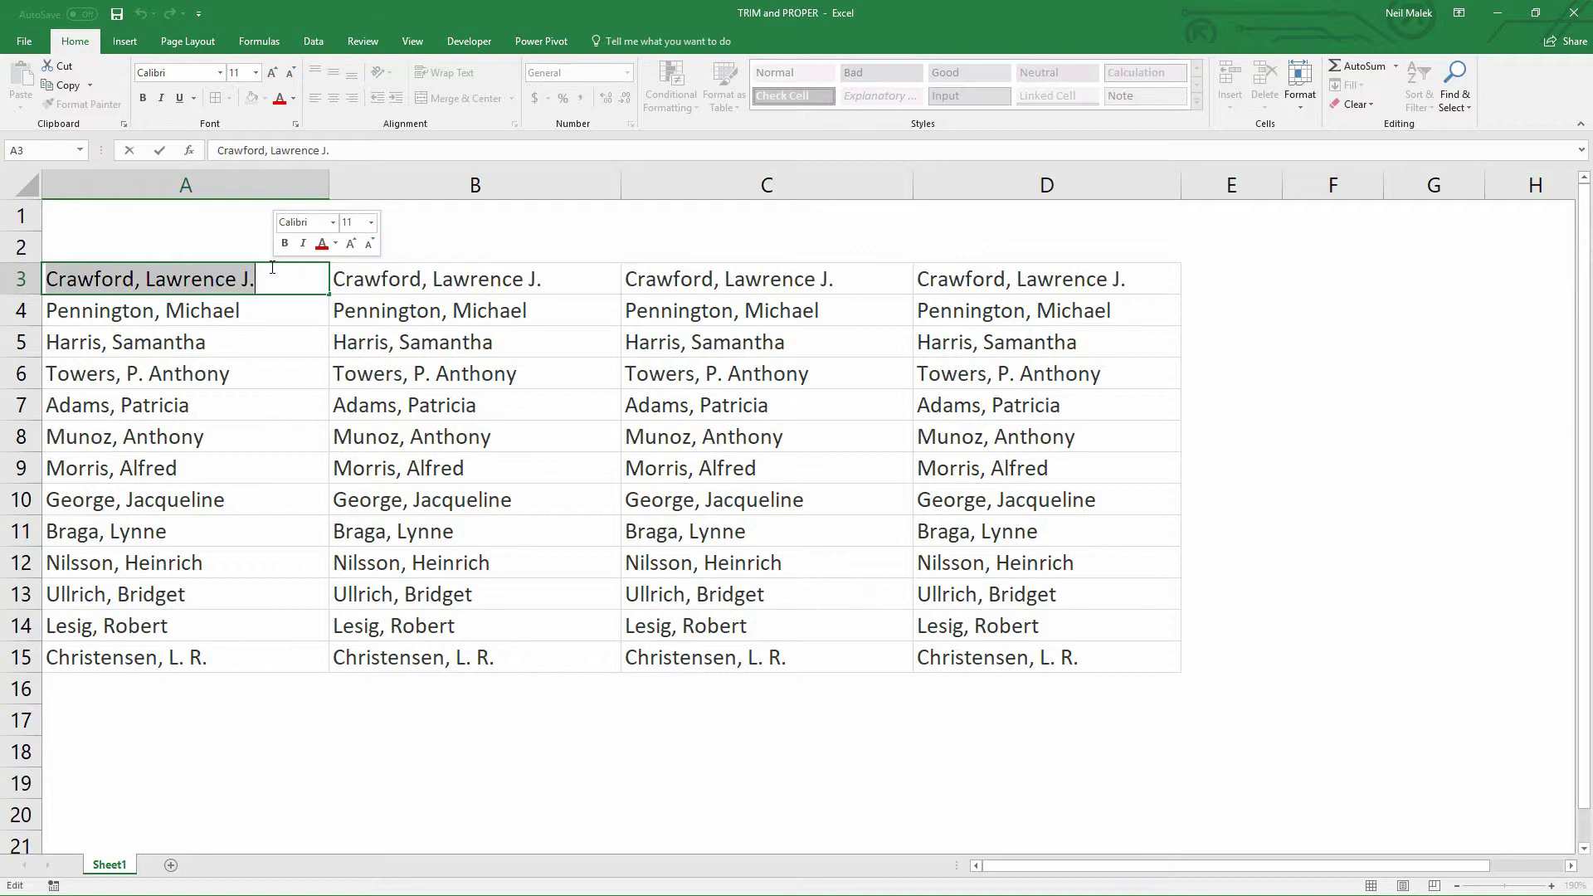
key("Escape")
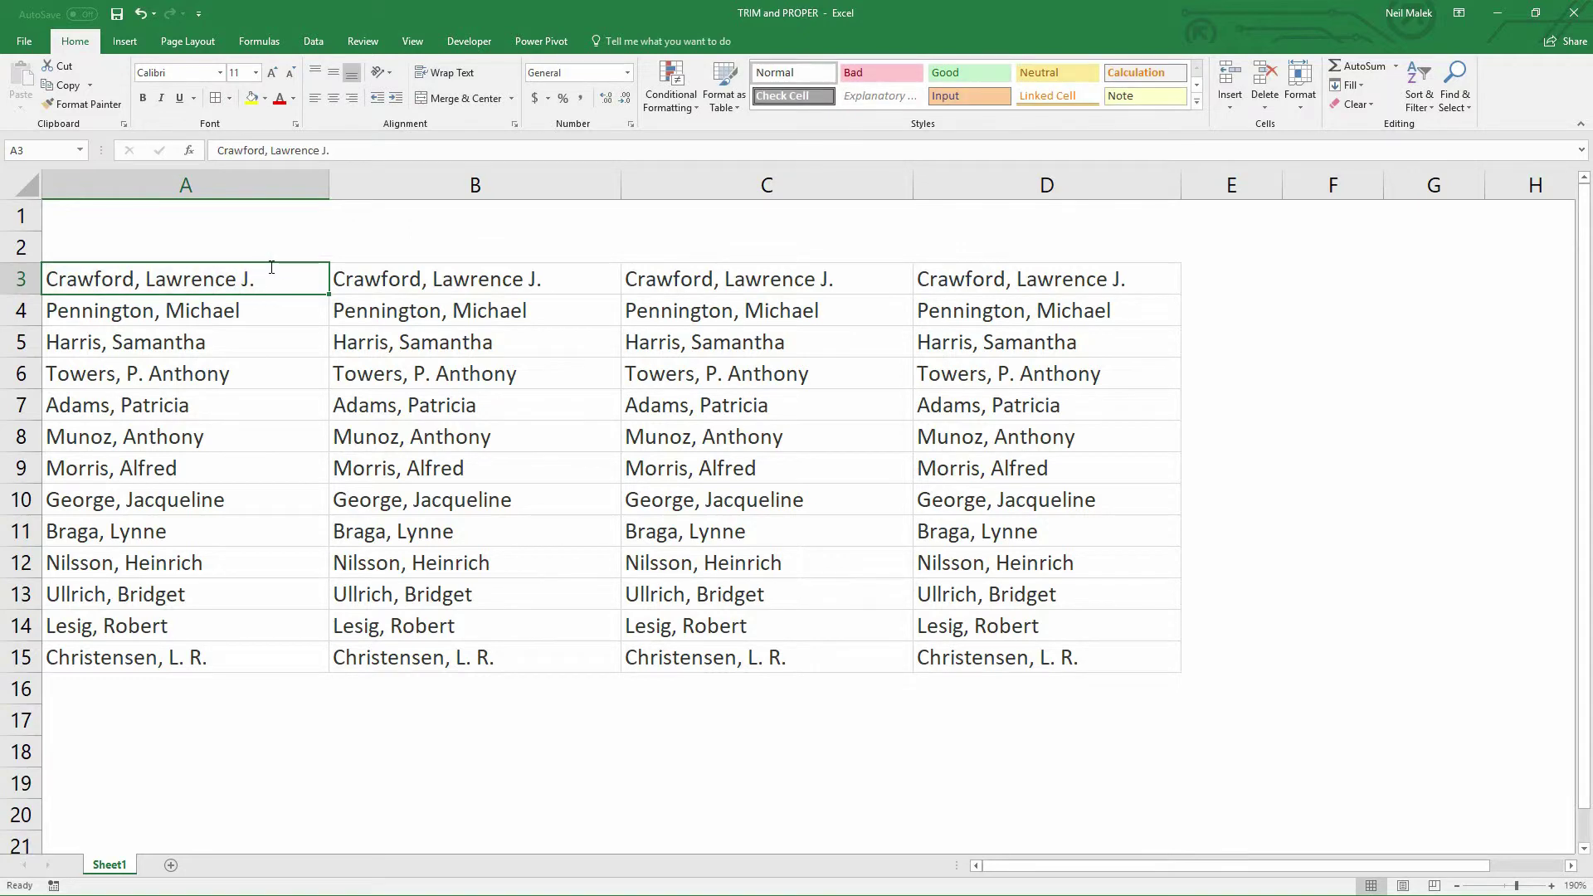
left_click(486, 283)
type("=TRIM(A3)")
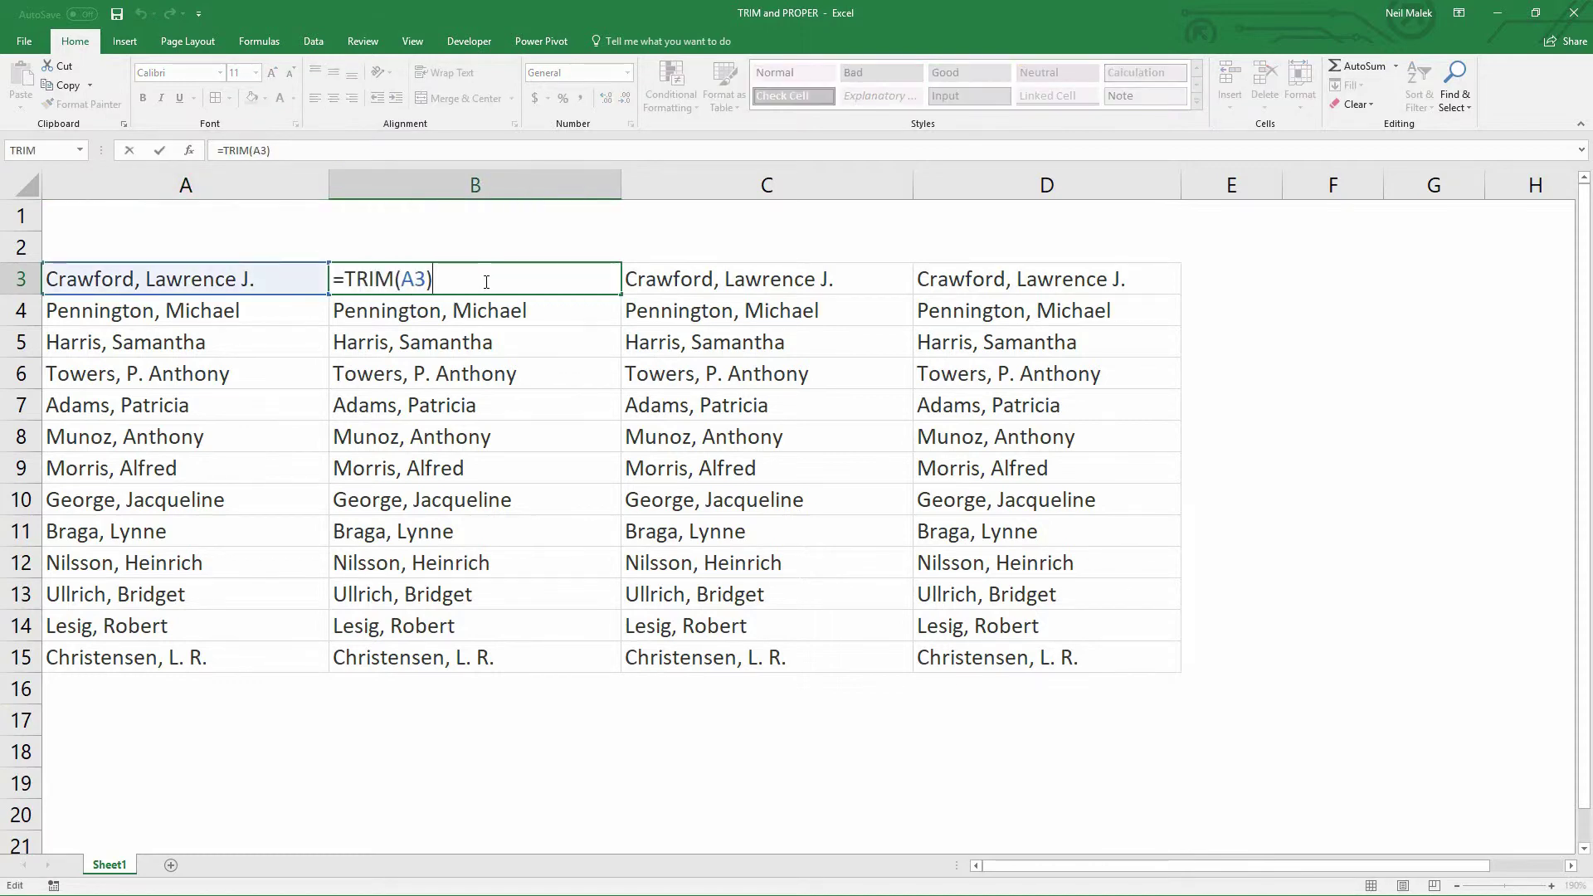
key("ctrl+Return")
double_click(658, 285)
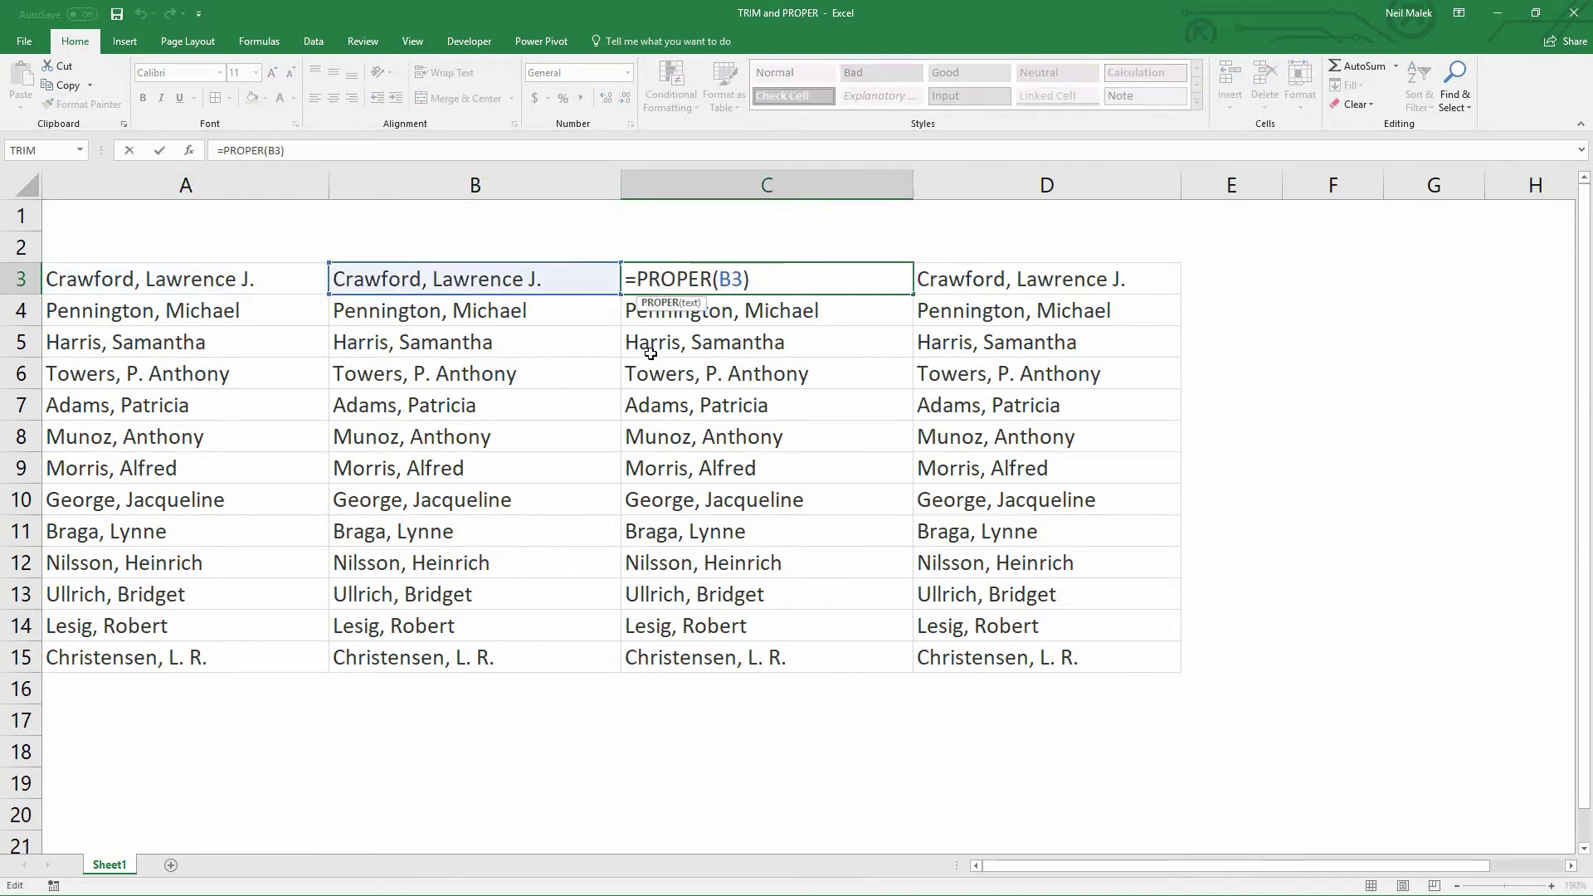
key("Escape")
double_click(981, 285)
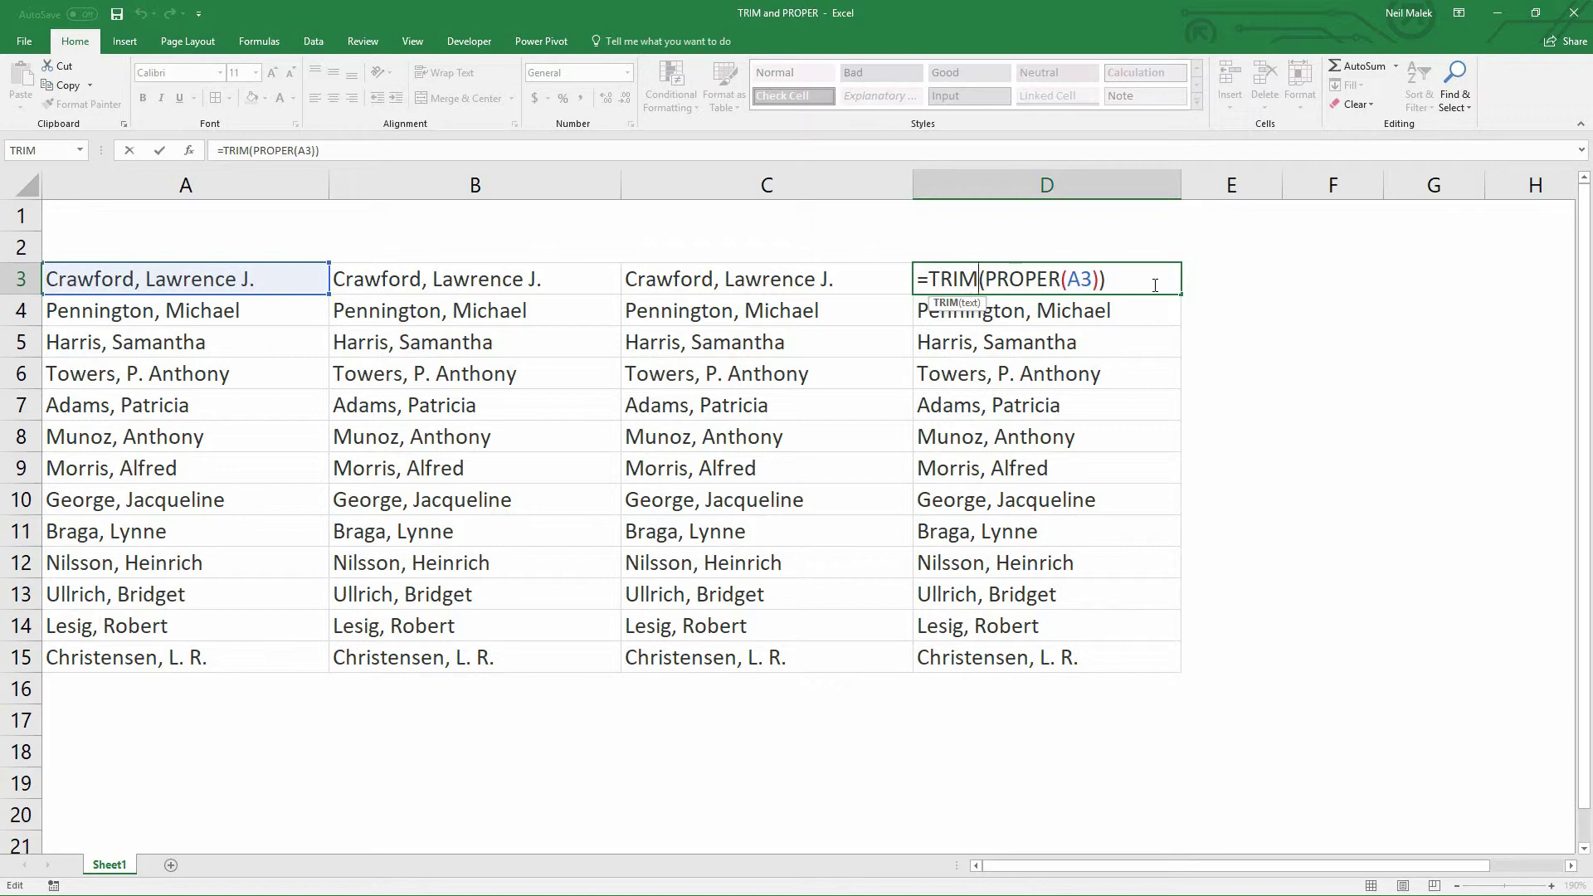
key("Escape")
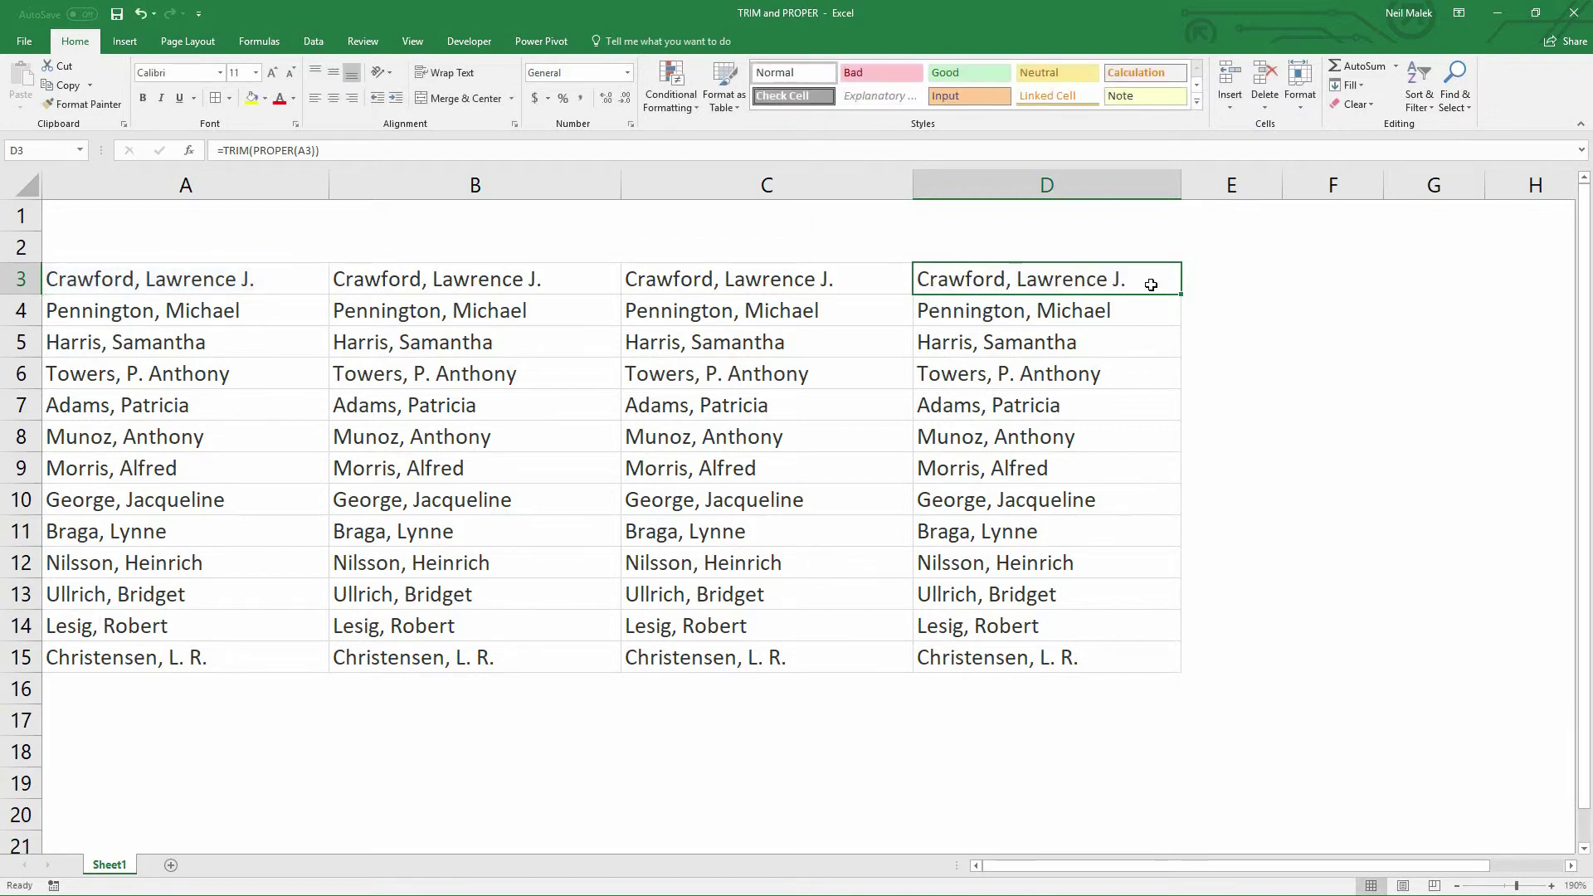
left_click(155, 277)
double_click(155, 278)
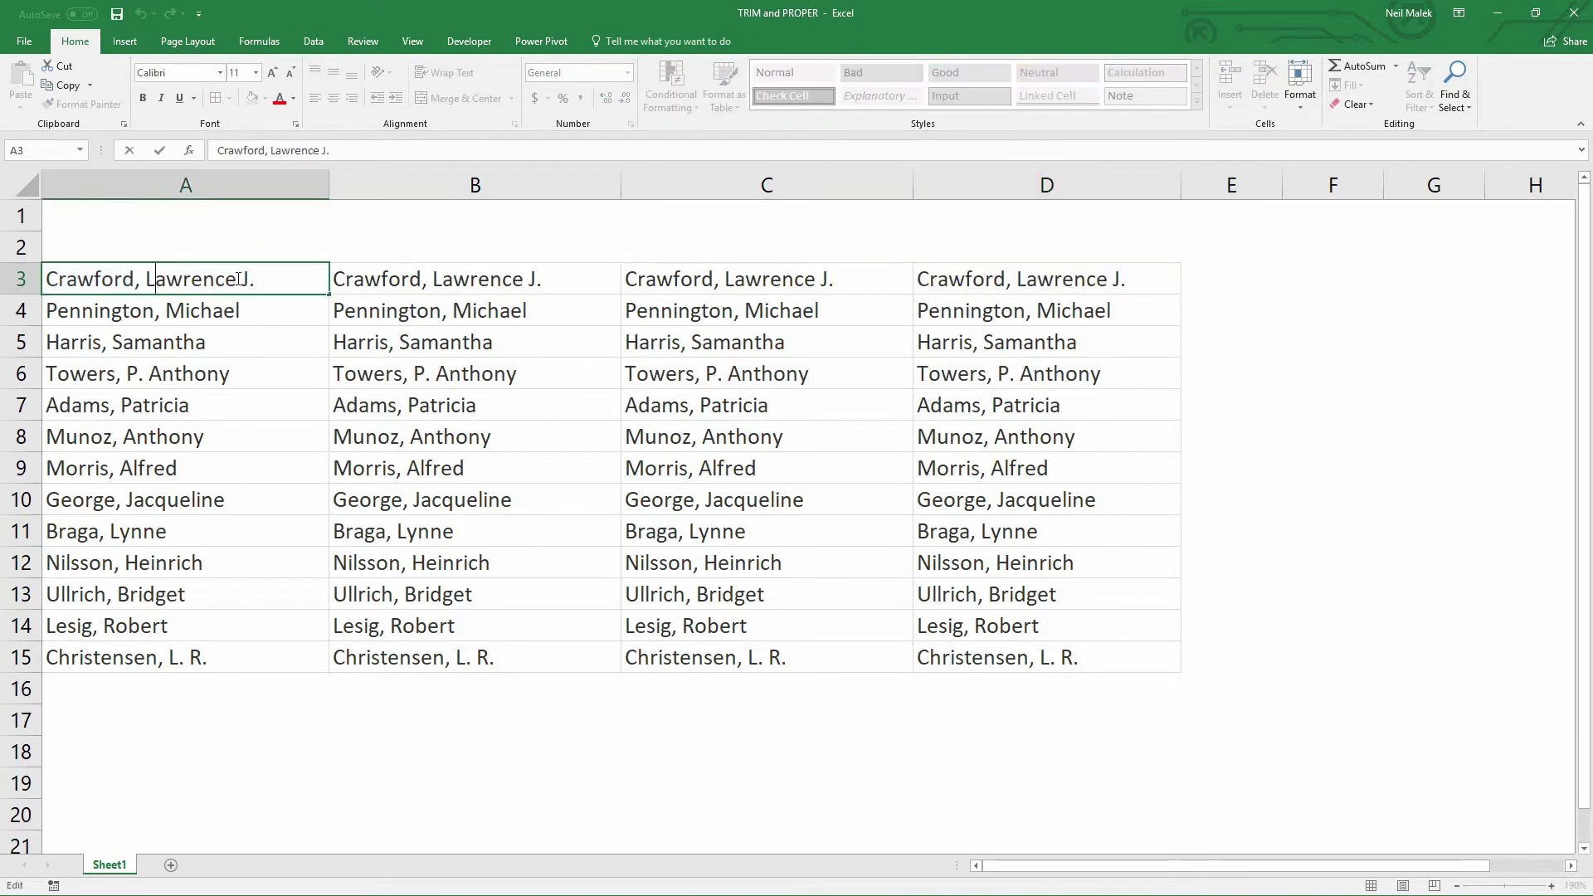
left_click_drag(255, 278, 45, 278)
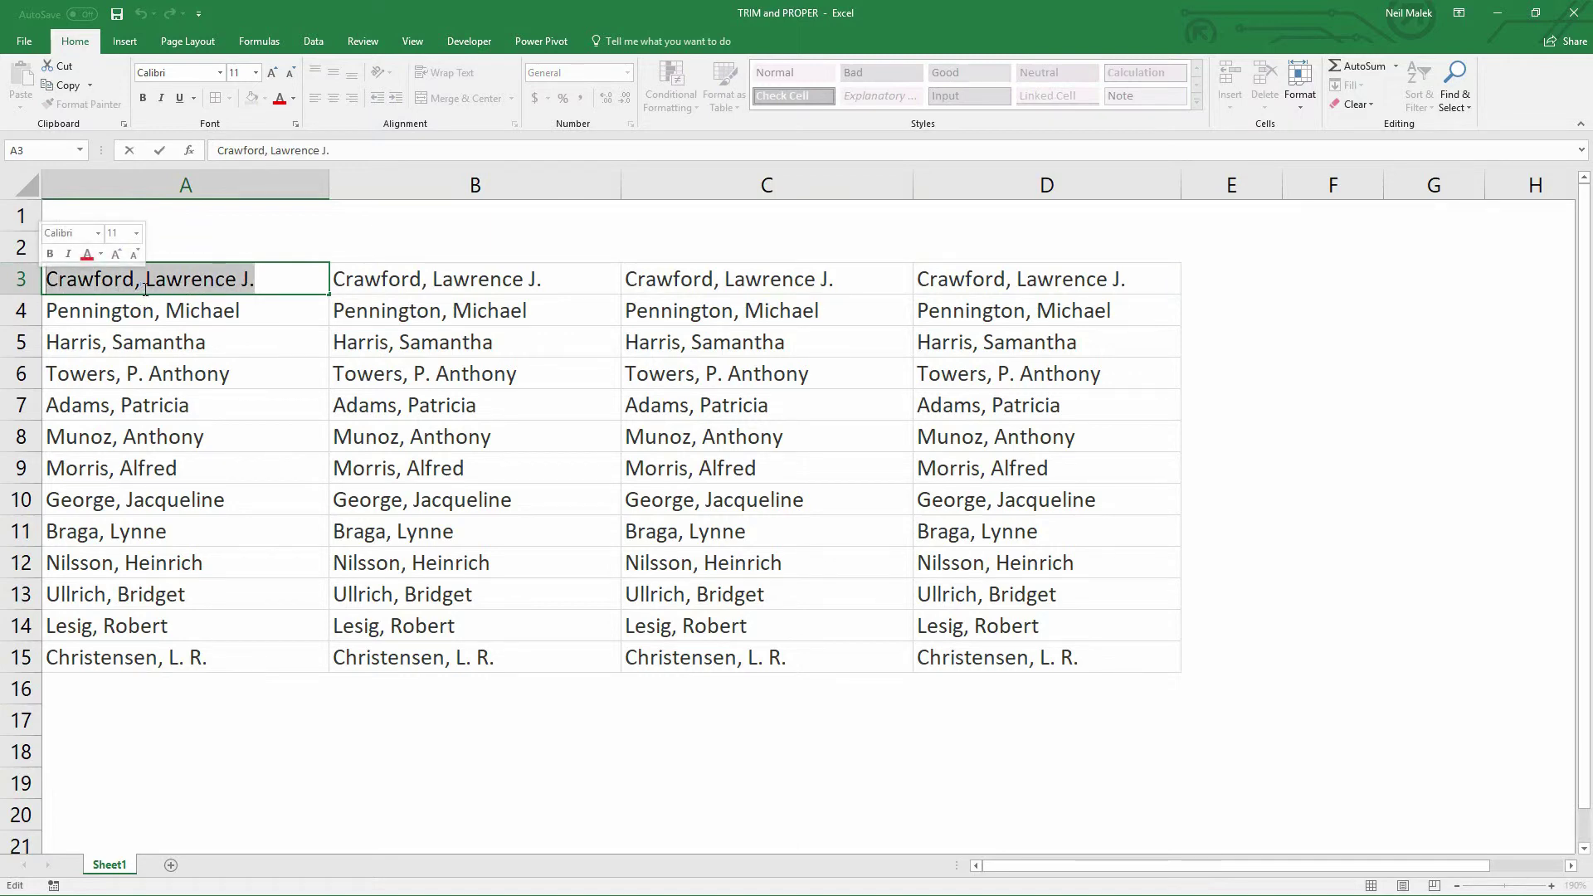
key("Escape")
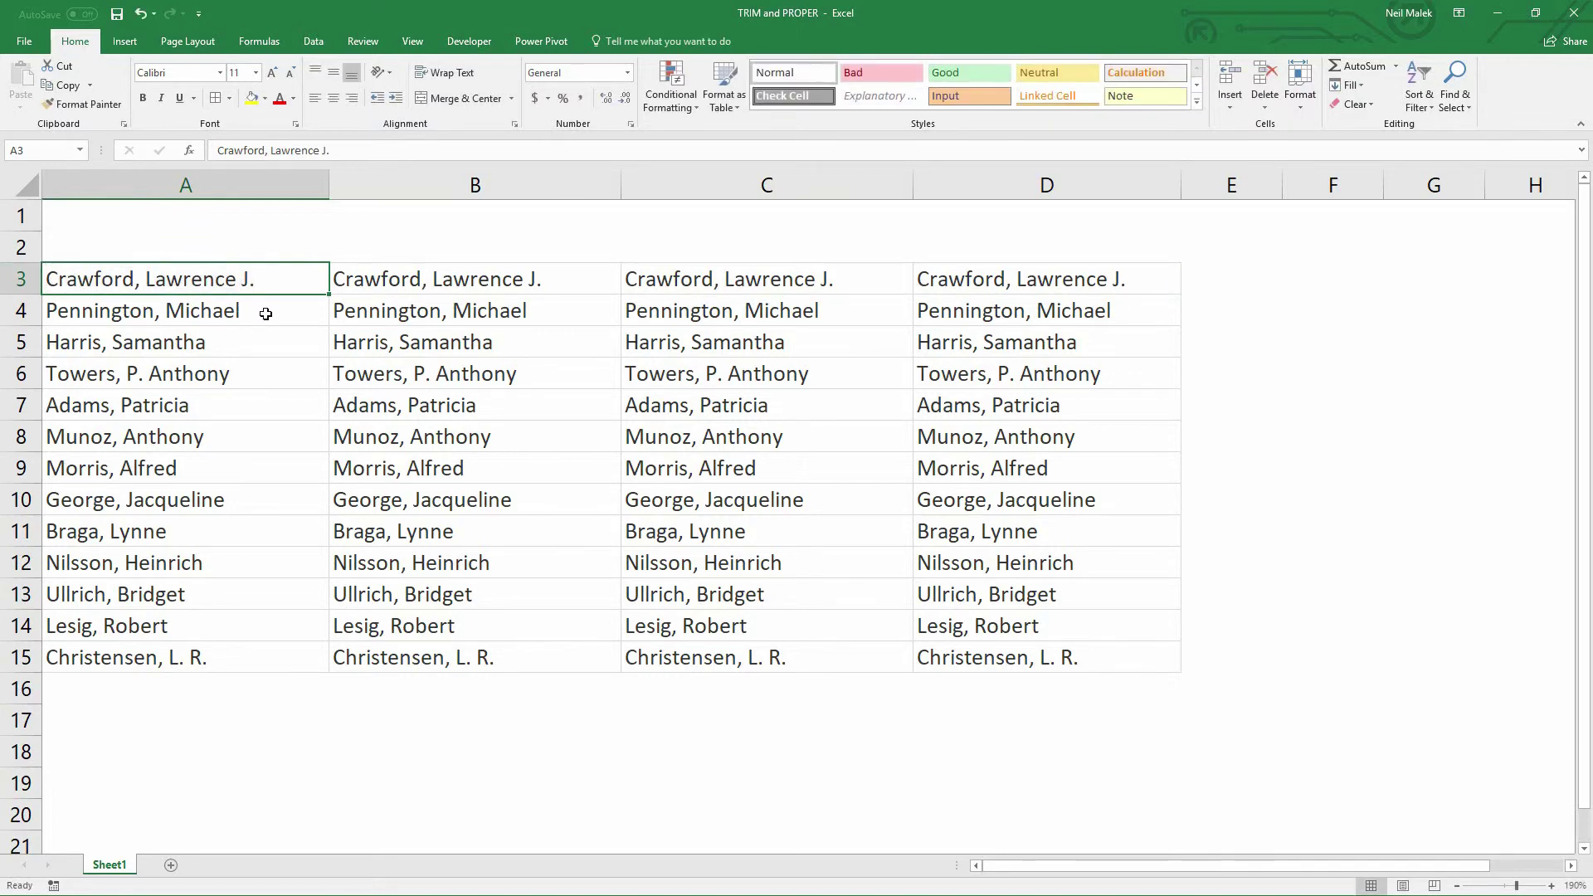